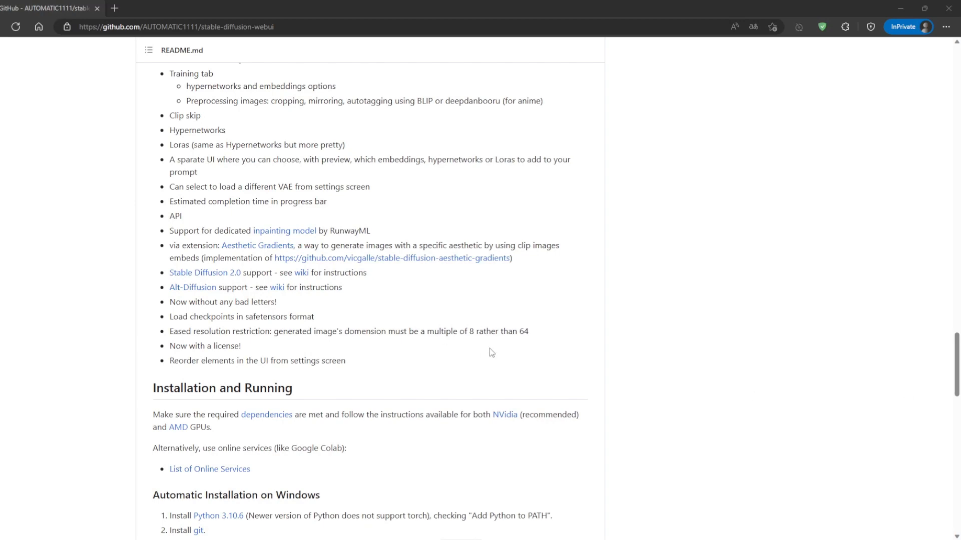
Step: Review the interface preview, feature list and installation instructions in the stable-diffusion-webui README
{"action": "scroll", "coordinate": [491, 353], "scroll_direction": "up", "scroll_amount": 15}
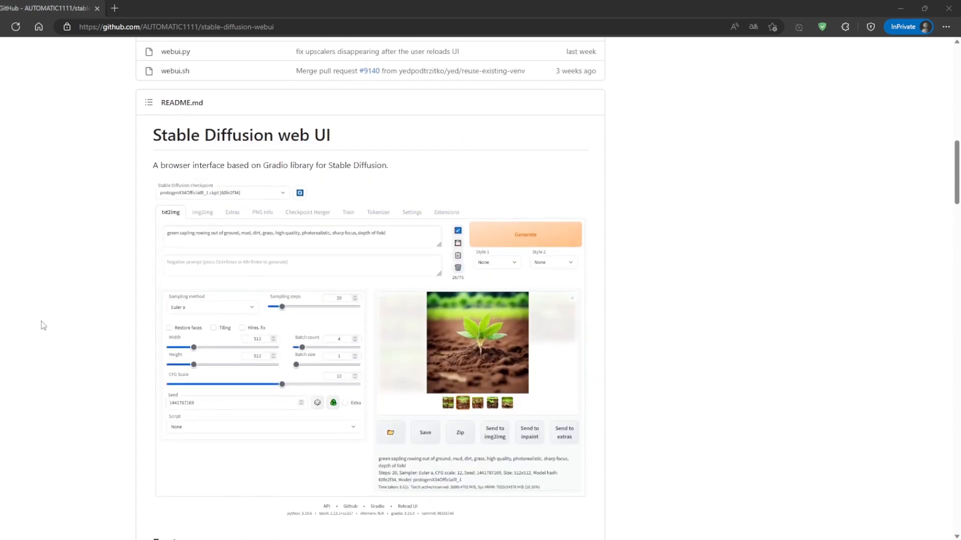
{"action": "scroll", "coordinate": [43, 325], "scroll_direction": "down", "scroll_amount": 2}
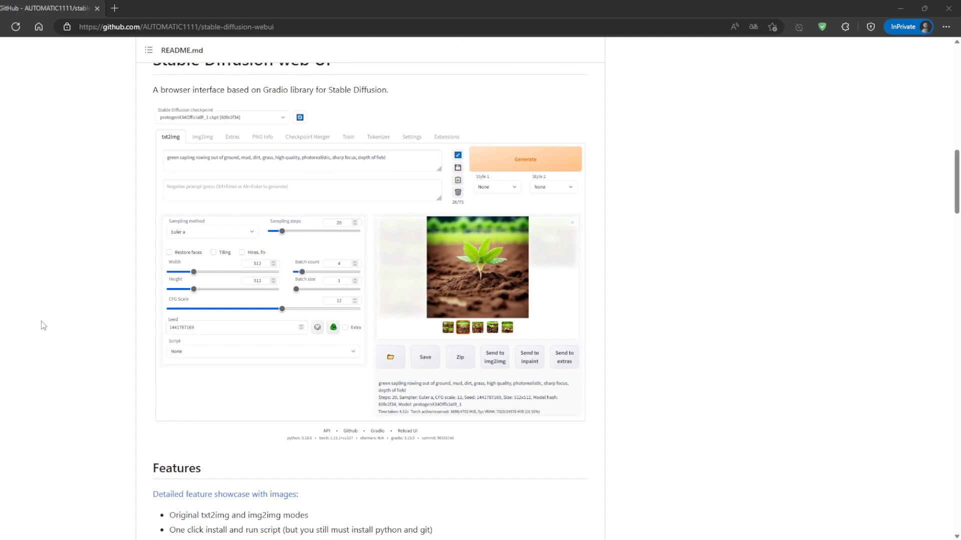
{"action": "scroll", "coordinate": [411, 336], "scroll_direction": "down", "scroll_amount": 14}
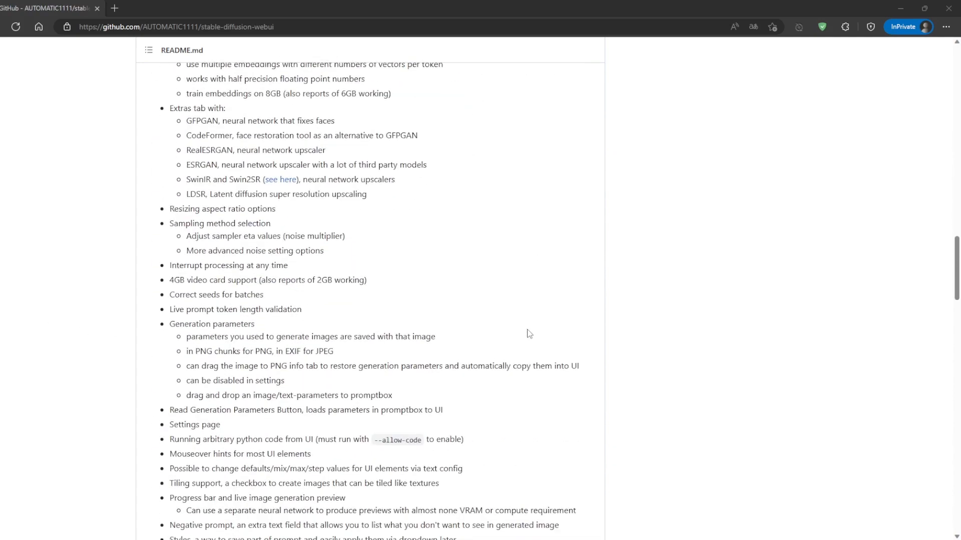
{"action": "scroll", "coordinate": [529, 334], "scroll_direction": "down", "scroll_amount": 18}
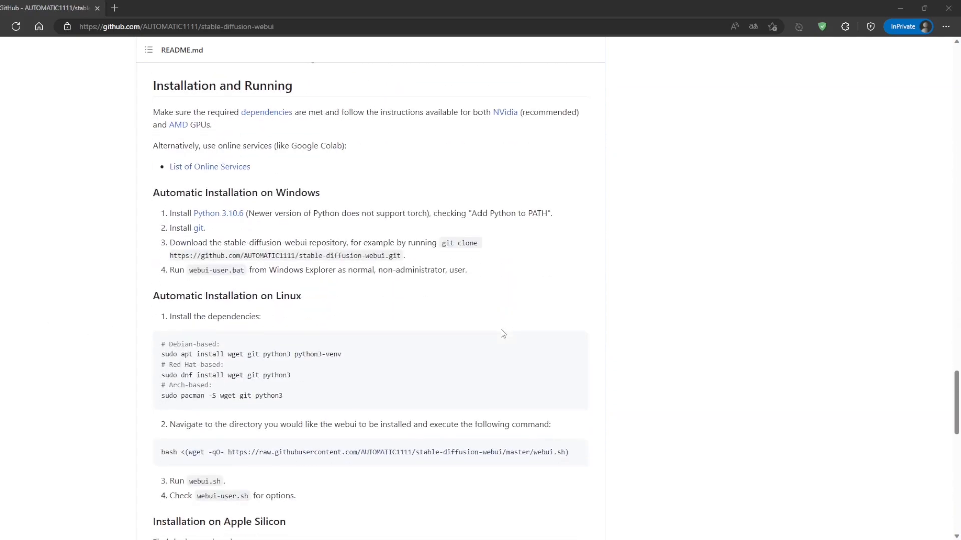
{"action": "scroll", "coordinate": [503, 335], "scroll_direction": "down", "scroll_amount": 7}
{"action": "scroll", "coordinate": [503, 334], "scroll_direction": "up", "scroll_amount": 9}
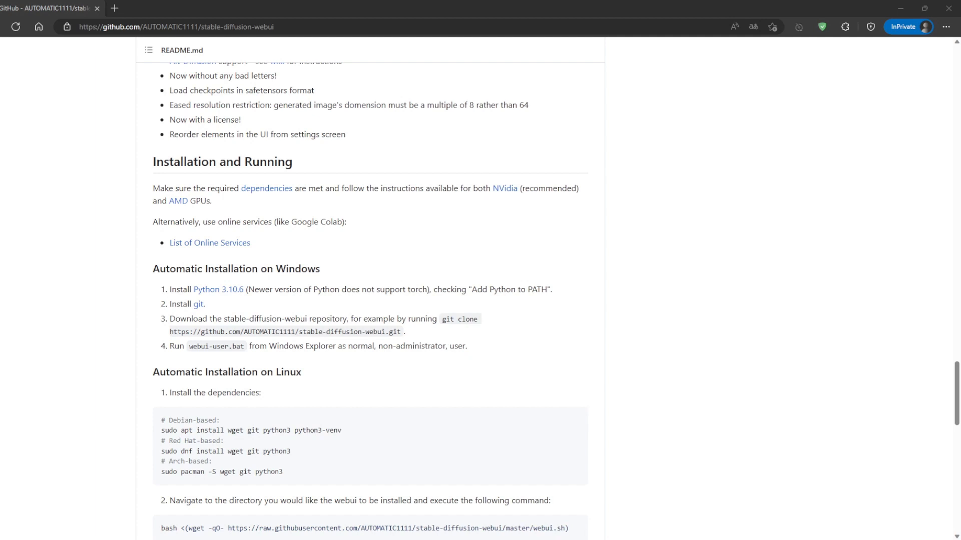
Step: Open the README's Python 3.10.6 link in a new tab and examine the installers in the release page's Files table
{"action": "right_click", "coordinate": [211, 290]}
{"action": "left_click", "coordinate": [230, 298]}
{"action": "key", "text": "ctrl+Tab"}
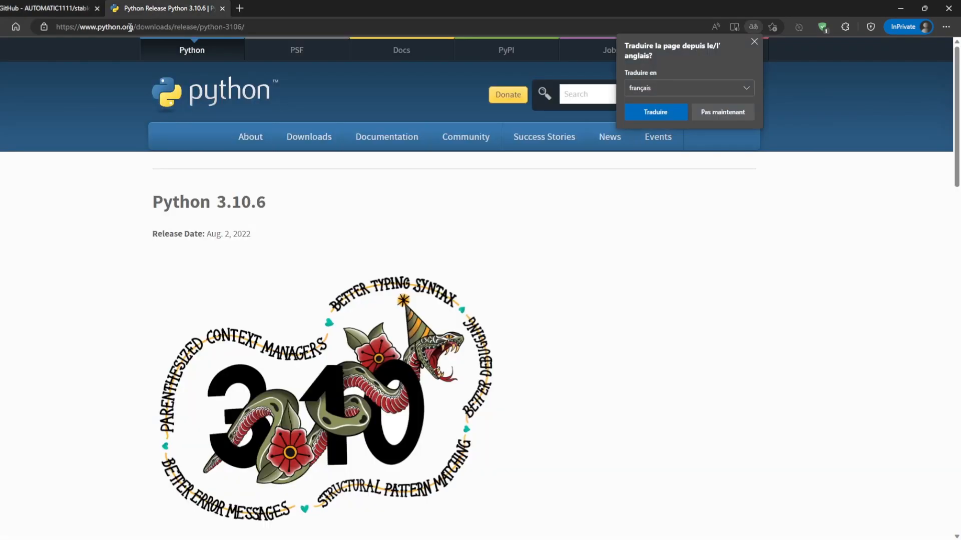
{"action": "scroll", "coordinate": [527, 318], "scroll_direction": "down", "scroll_amount": 20}
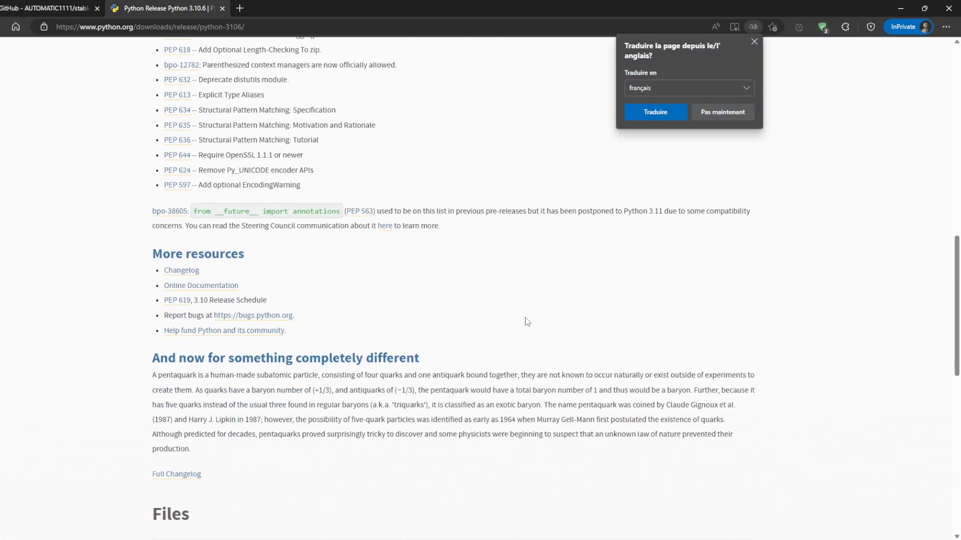
{"action": "scroll", "coordinate": [527, 318], "scroll_direction": "down", "scroll_amount": 3}
{"action": "scroll", "coordinate": [440, 307], "scroll_direction": "up", "scroll_amount": 4}
{"action": "scroll", "coordinate": [37, 307], "scroll_direction": "down", "scroll_amount": 1}
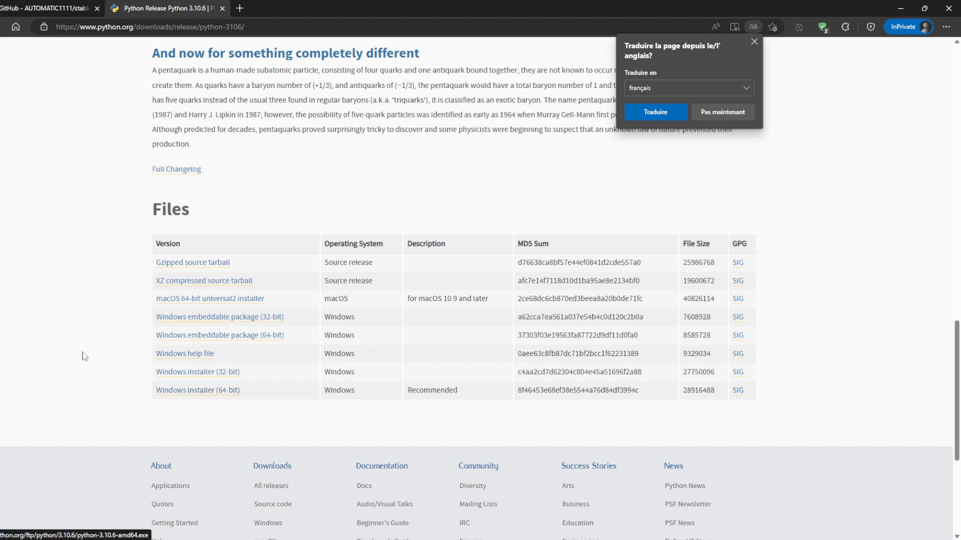
{"action": "left_click", "coordinate": [55, 9]}
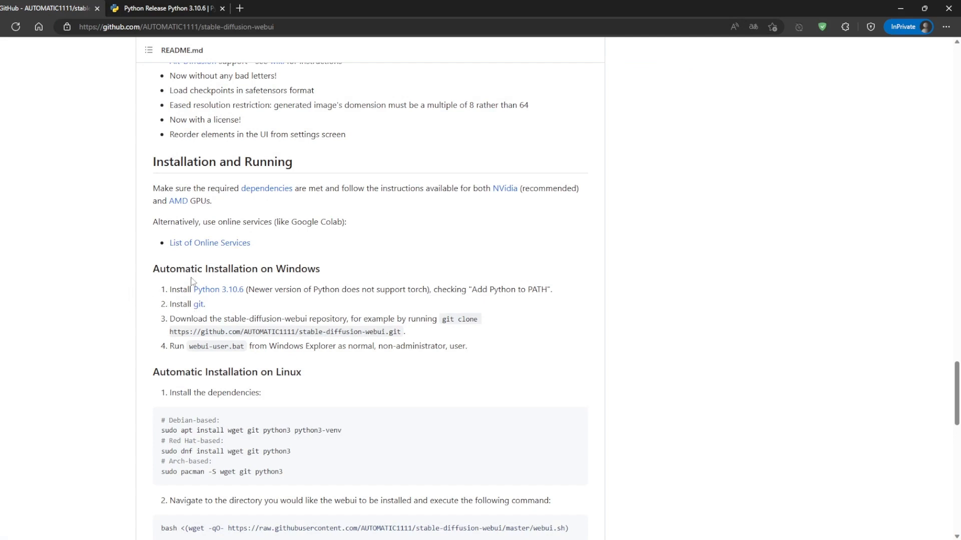
{"action": "left_click", "coordinate": [156, 11]}
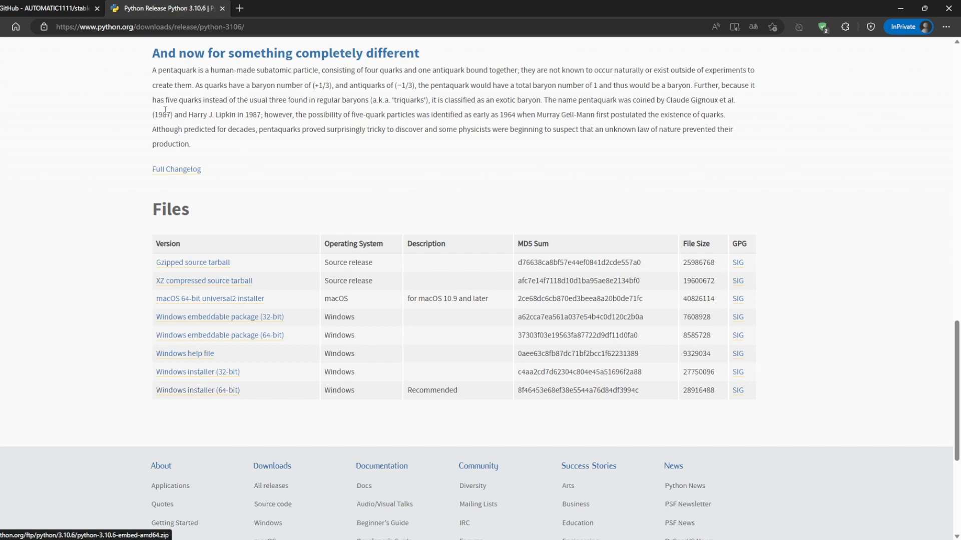
Step: Open the git download page linked in the README's Windows instructions in a new tab, and return to the README
{"action": "left_click", "coordinate": [29, 7]}
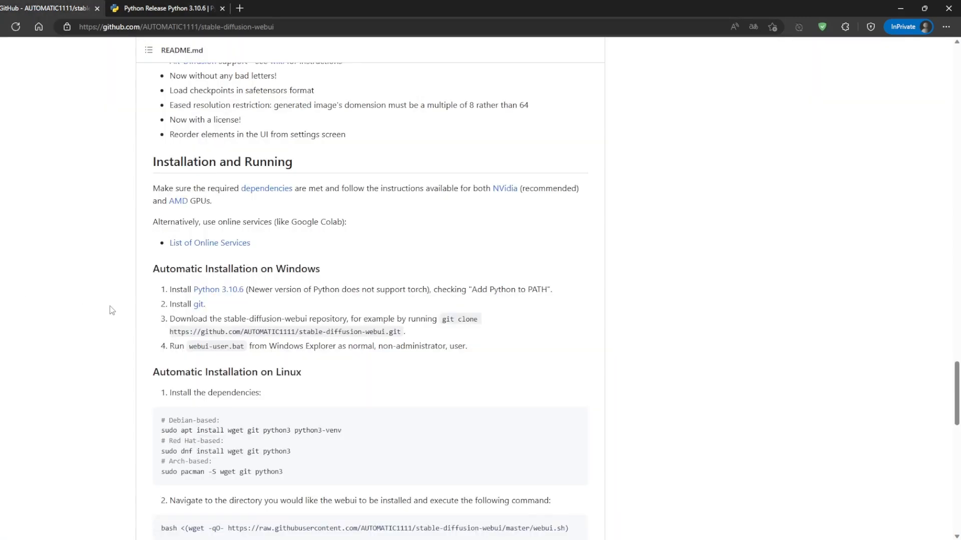
{"action": "right_click", "coordinate": [198, 305]}
{"action": "left_click", "coordinate": [208, 316]}
{"action": "left_click", "coordinate": [280, 8]}
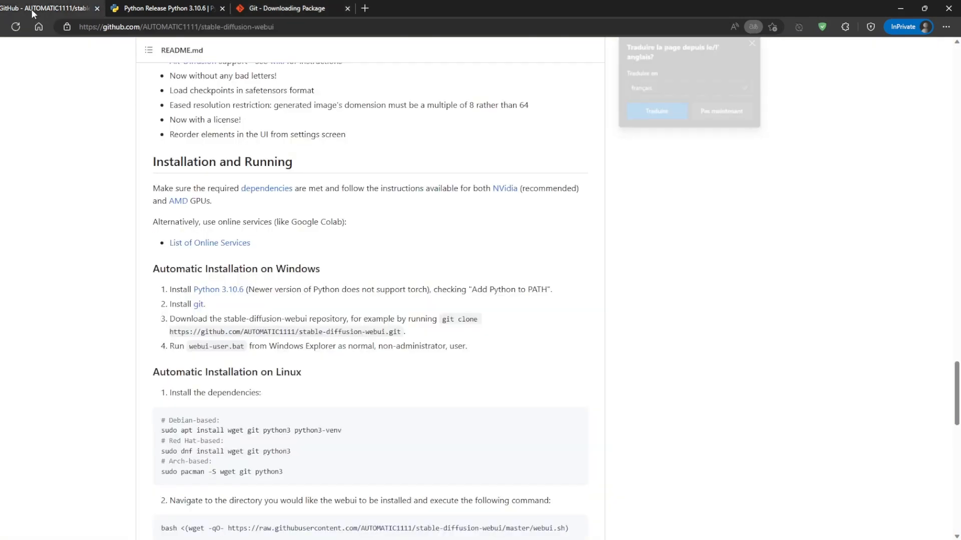
{"action": "left_click", "coordinate": [31, 7]}
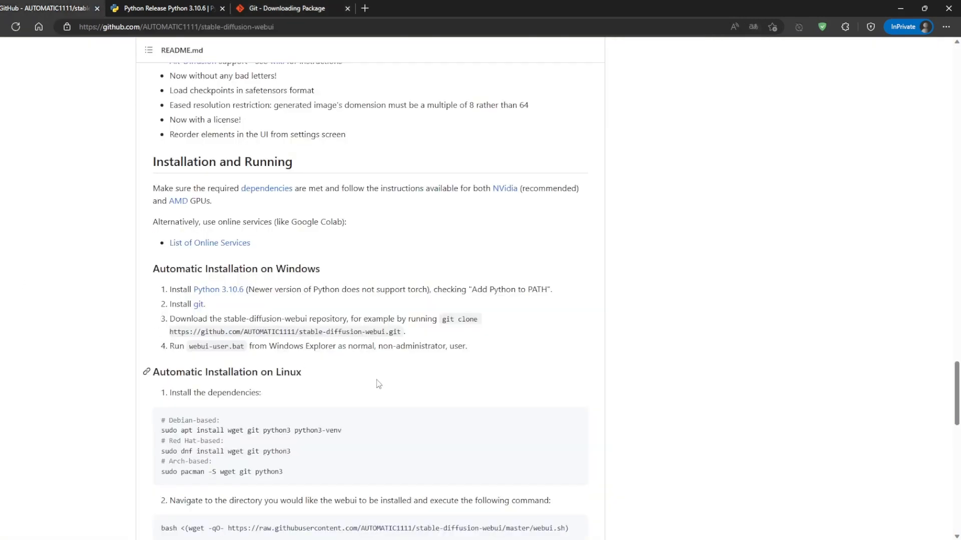
Step: Bring up the C:\video\sd folder in File Explorer and start cmd in it
{"action": "left_click", "coordinate": [413, 539]}
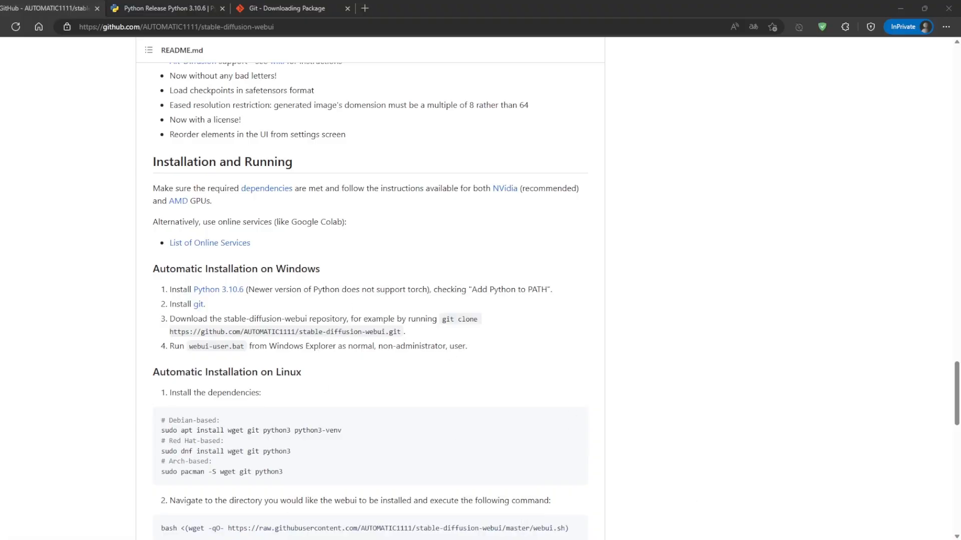
{"action": "left_click_drag", "start_coordinate": [960, 104], "coordinate": [370, 43]}
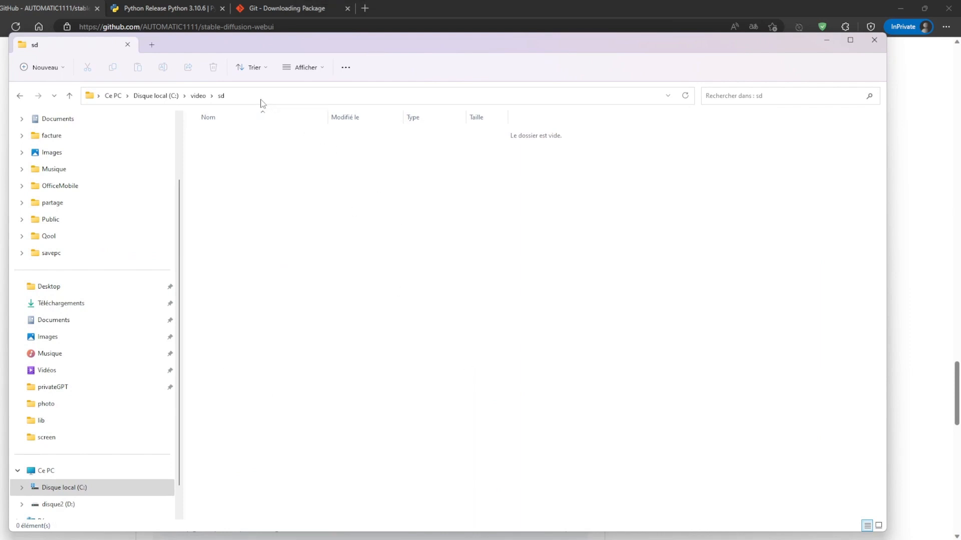
{"action": "left_click", "coordinate": [261, 98]}
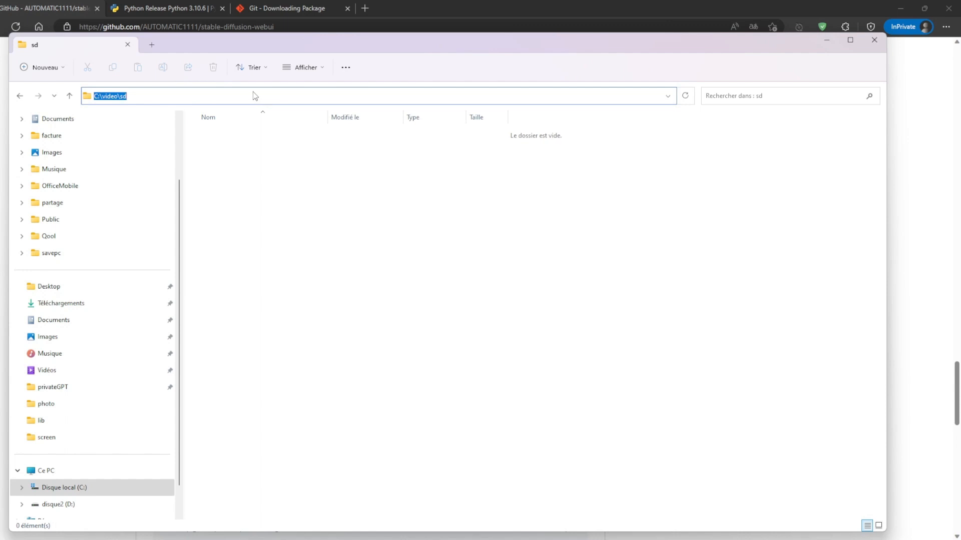
{"action": "type", "text": "cmd"}
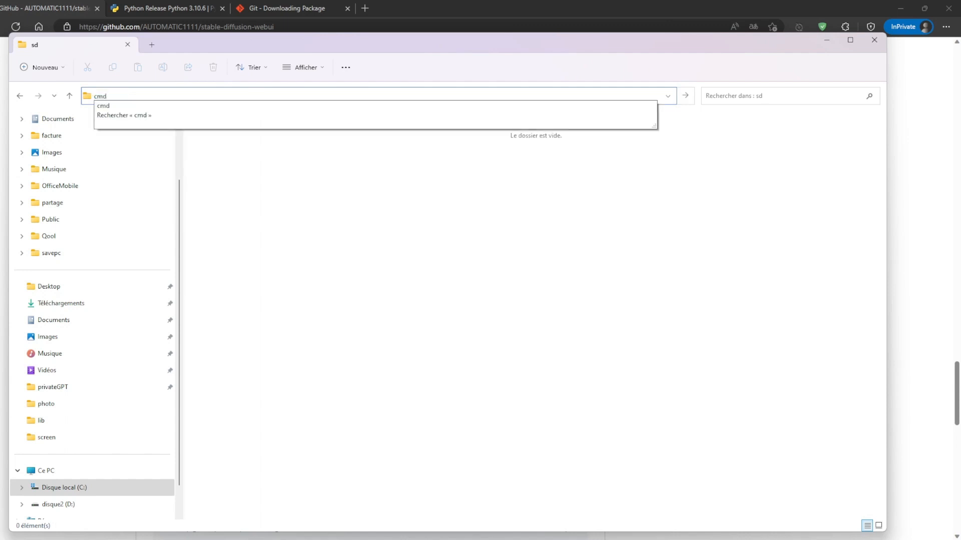
{"action": "key", "text": "Return"}
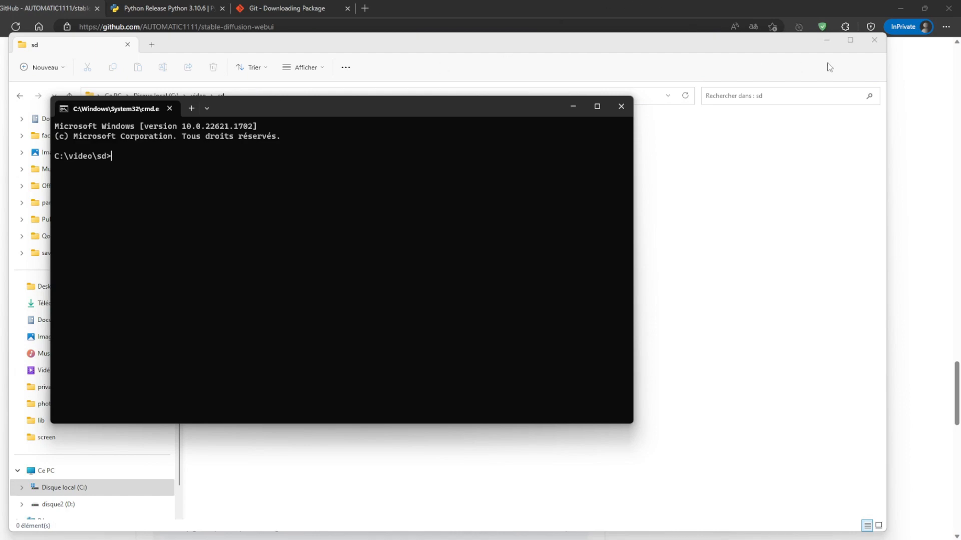
Step: Switch back to the README in the browser and copy the git clone command from the Windows installation instructions
{"action": "left_click", "coordinate": [825, 42]}
{"action": "left_click", "coordinate": [826, 40]}
{"action": "left_click", "coordinate": [913, 265]}
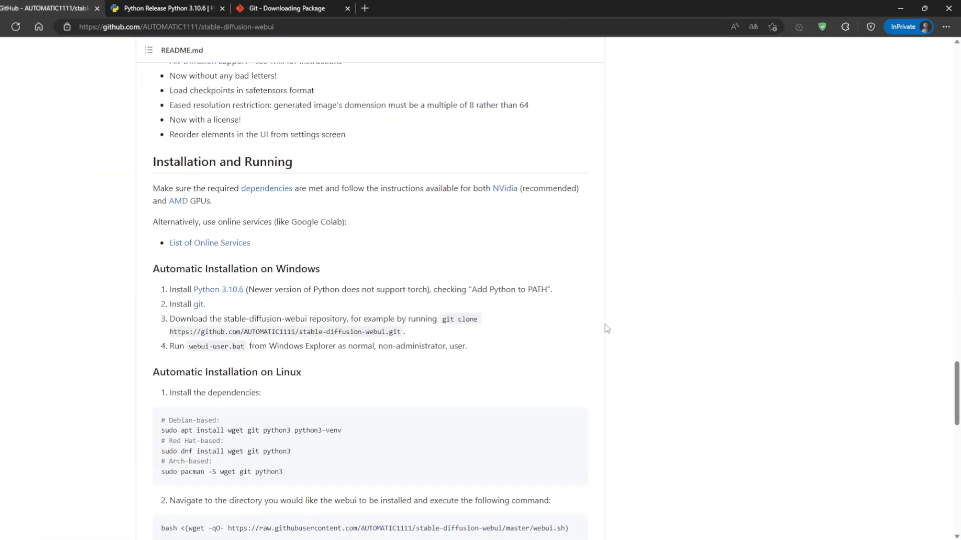
{"action": "scroll", "coordinate": [600, 326], "scroll_direction": "down", "scroll_amount": 2}
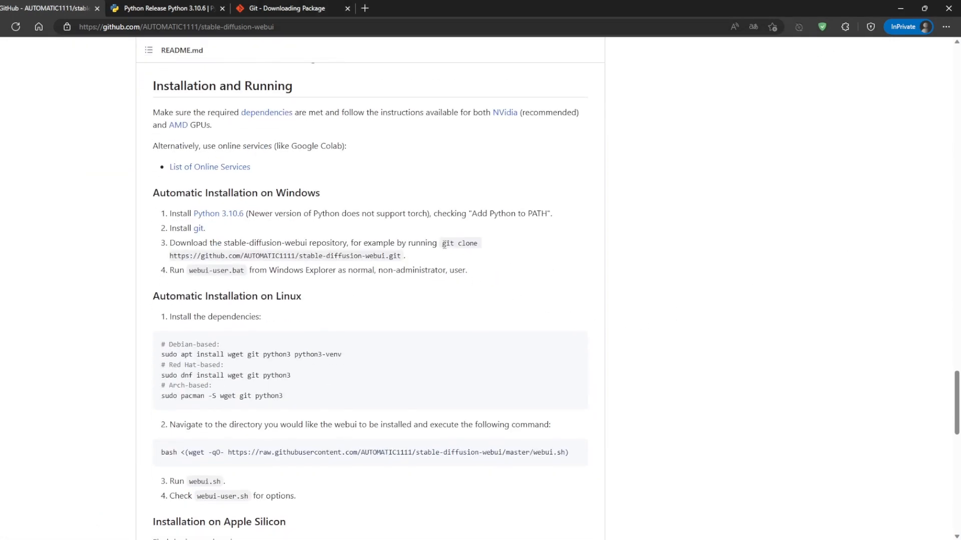
{"action": "mouse_move", "coordinate": [441, 244]}
{"action": "left_mouse_down"}
{"action": "mouse_move", "coordinate": [431, 259]}
{"action": "mouse_move", "coordinate": [403, 257]}
{"action": "left_mouse_up"}
{"action": "key", "text": "ctrl+c"}
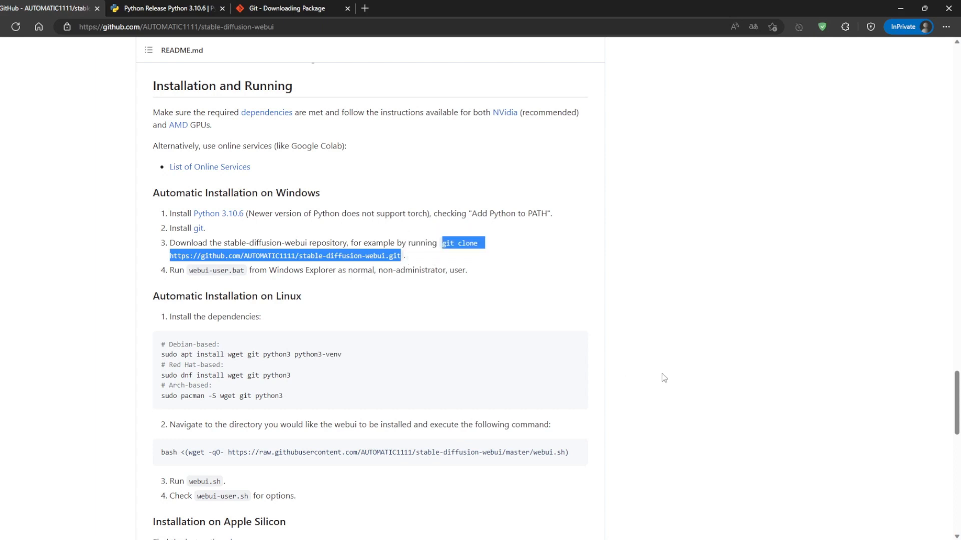
{"action": "left_click", "coordinate": [631, 534]}
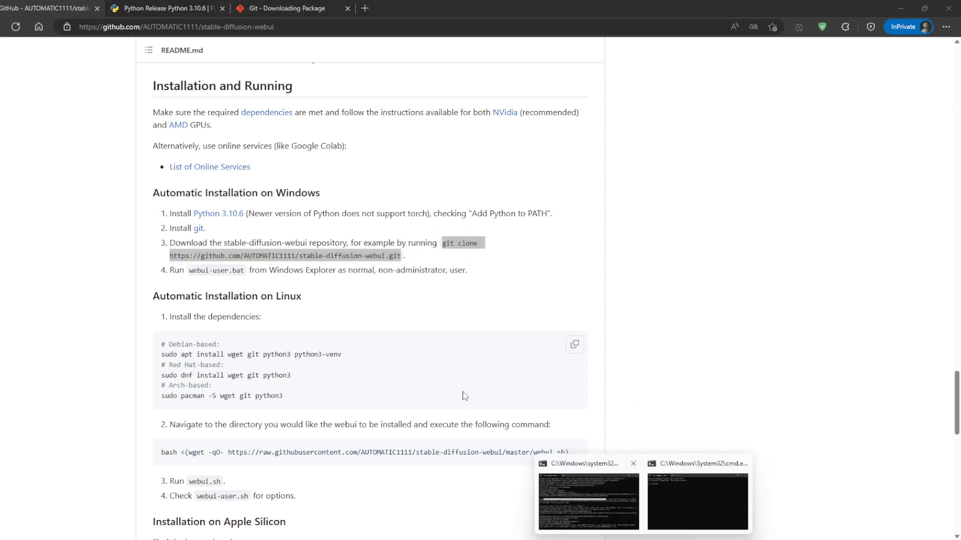
{"action": "left_click", "coordinate": [698, 502]}
{"action": "key", "text": "ctrl+v"}
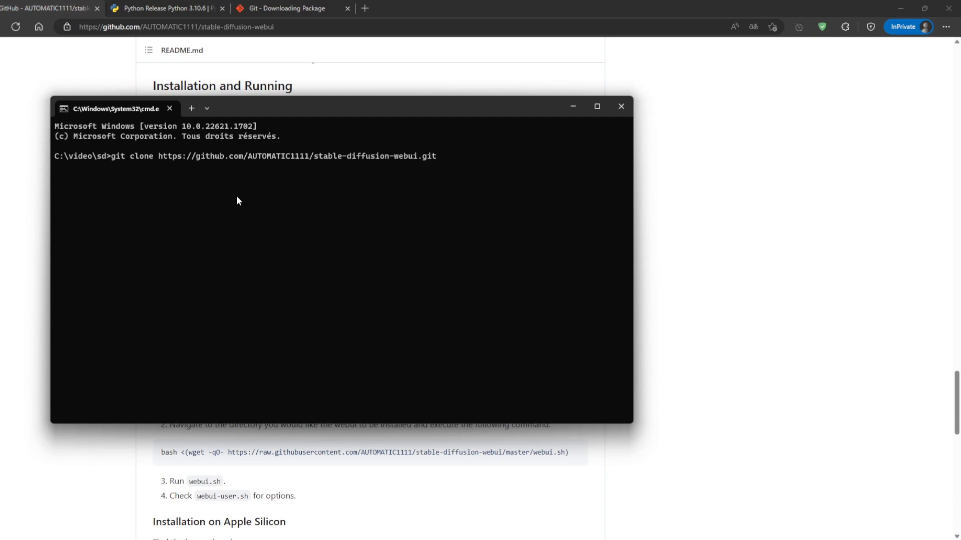
{"action": "key", "text": "Return"}
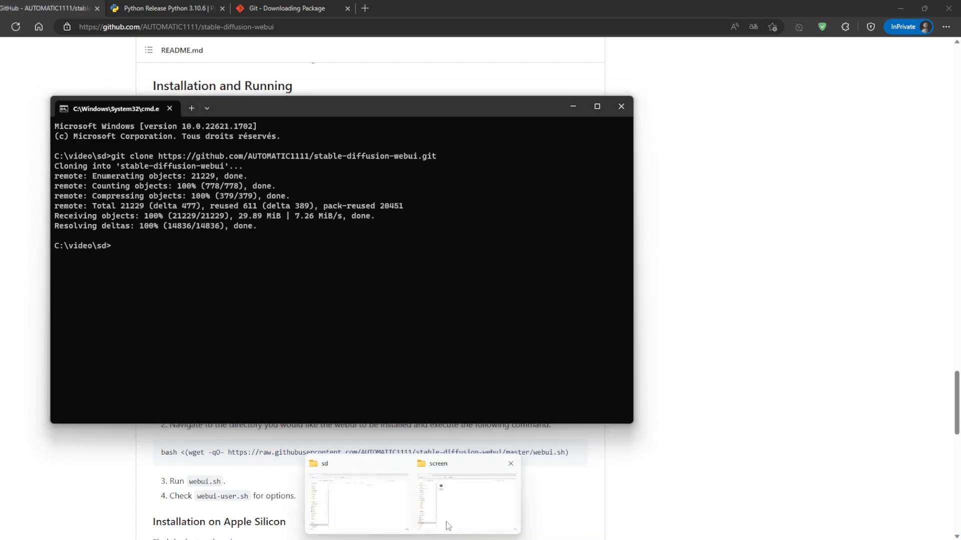
Step: Switch to File Explorer, open the cloned stable-diffusion-webui folder and locate webui-user.bat
{"action": "mouse_move", "coordinate": [466, 512]}
{"action": "left_click", "coordinate": [356, 500]}
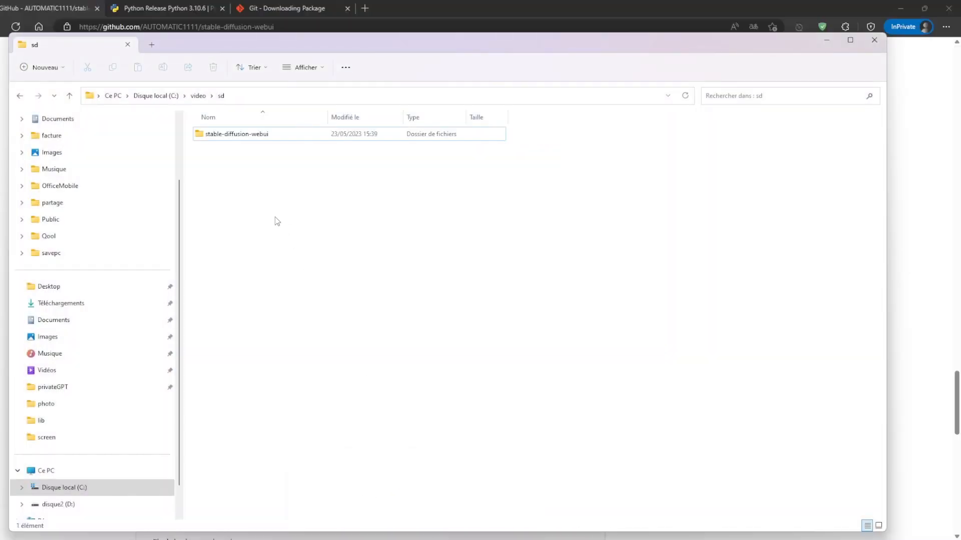
{"action": "double_click", "coordinate": [236, 134]}
{"action": "scroll", "coordinate": [270, 371], "scroll_direction": "down", "scroll_amount": 3}
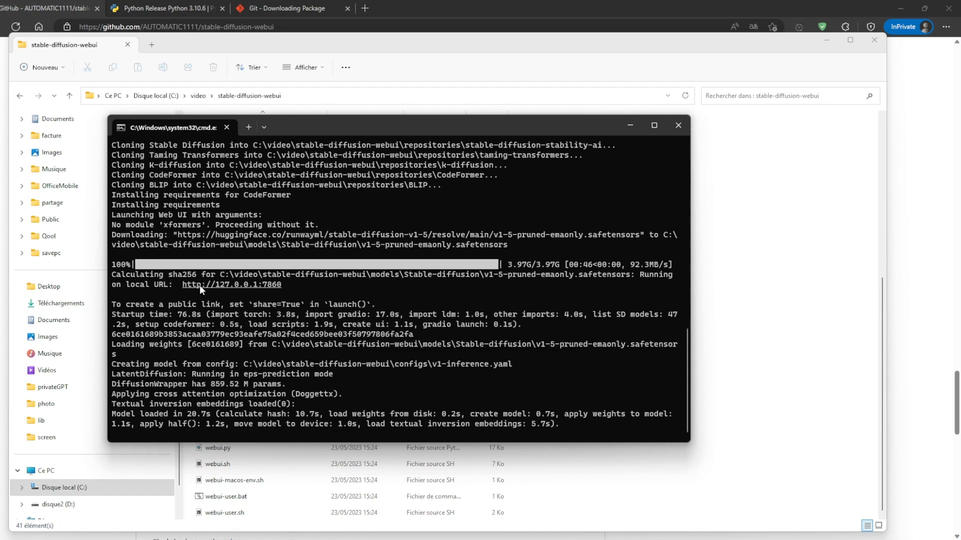
{"action": "left_click", "coordinate": [247, 284], "text": "ctrl"}
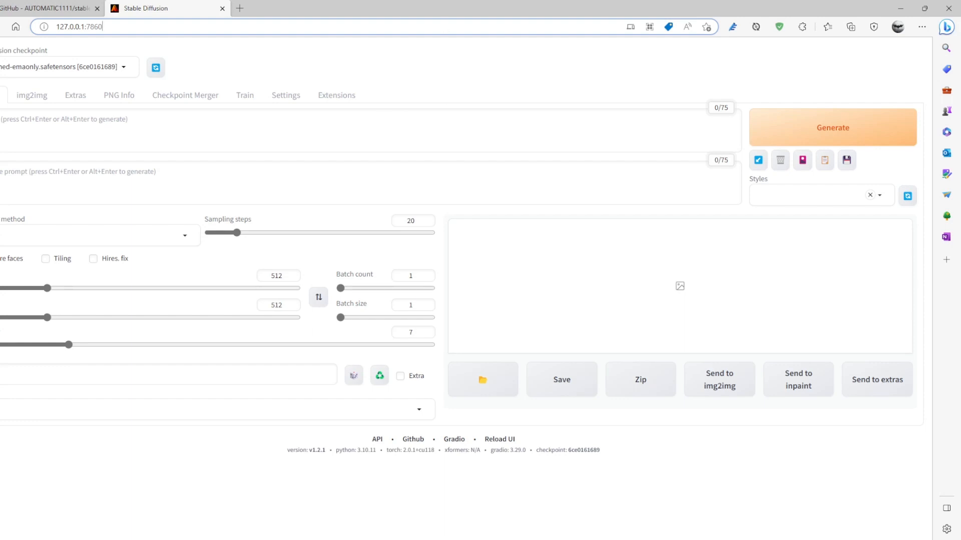
{"action": "left_click", "coordinate": [30, 97]}
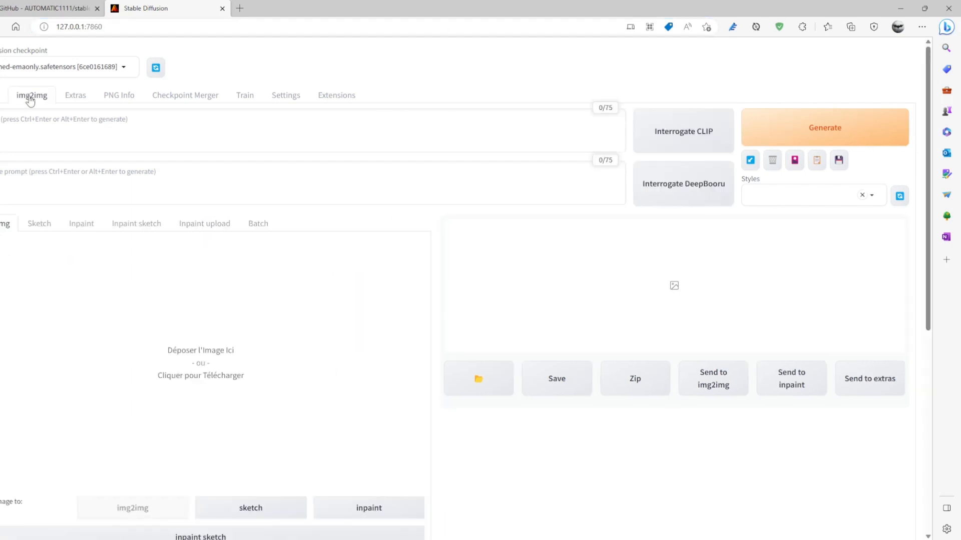
{"action": "left_click", "coordinate": [70, 99]}
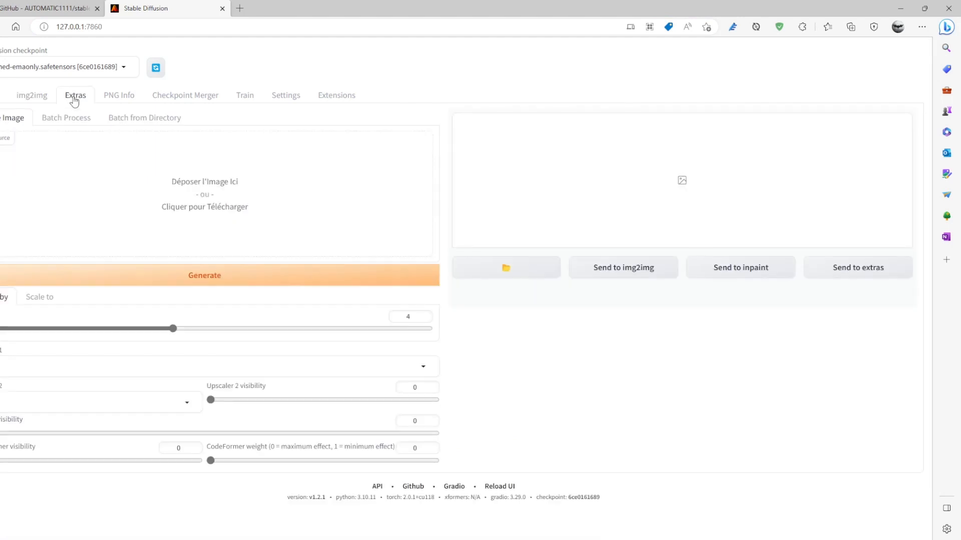
{"action": "left_click", "coordinate": [110, 98]}
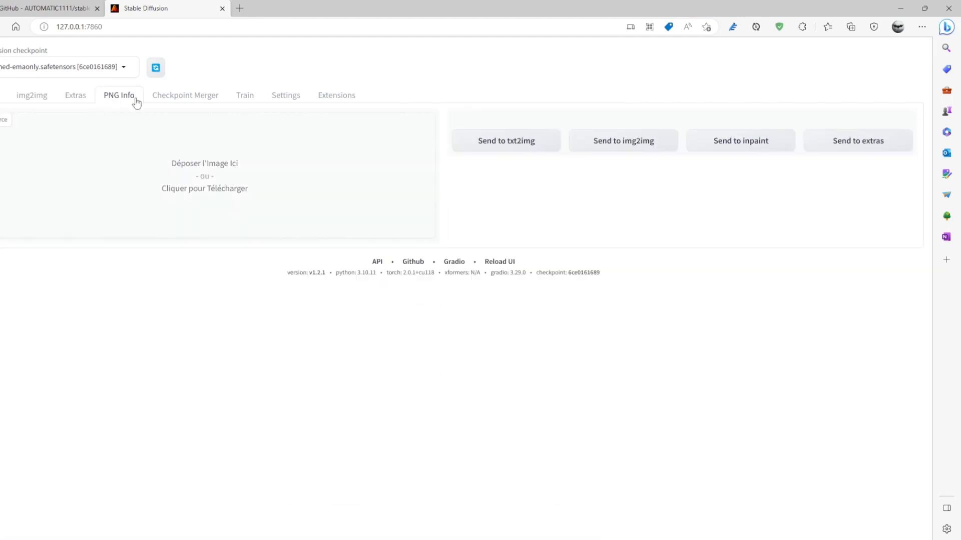
{"action": "left_click", "coordinate": [288, 98]}
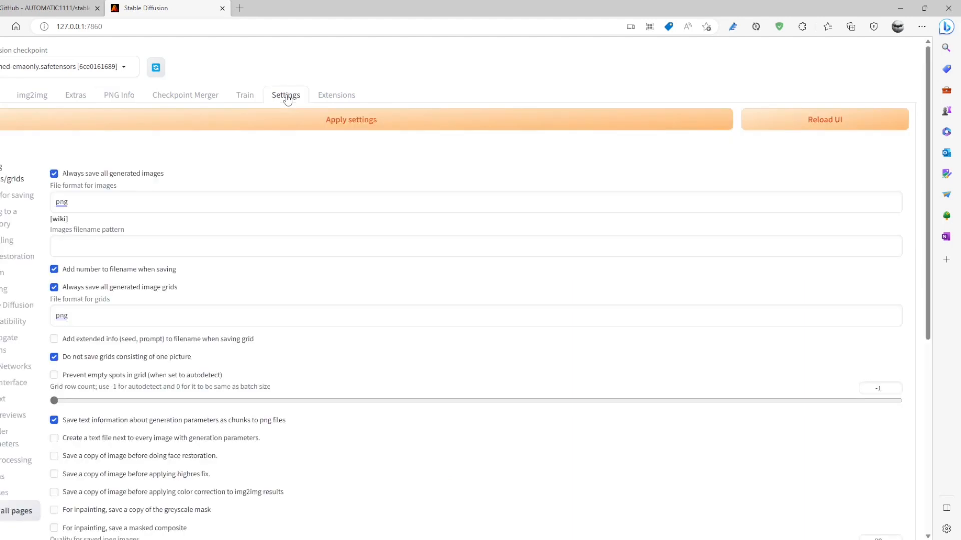
{"action": "left_click", "coordinate": [333, 97]}
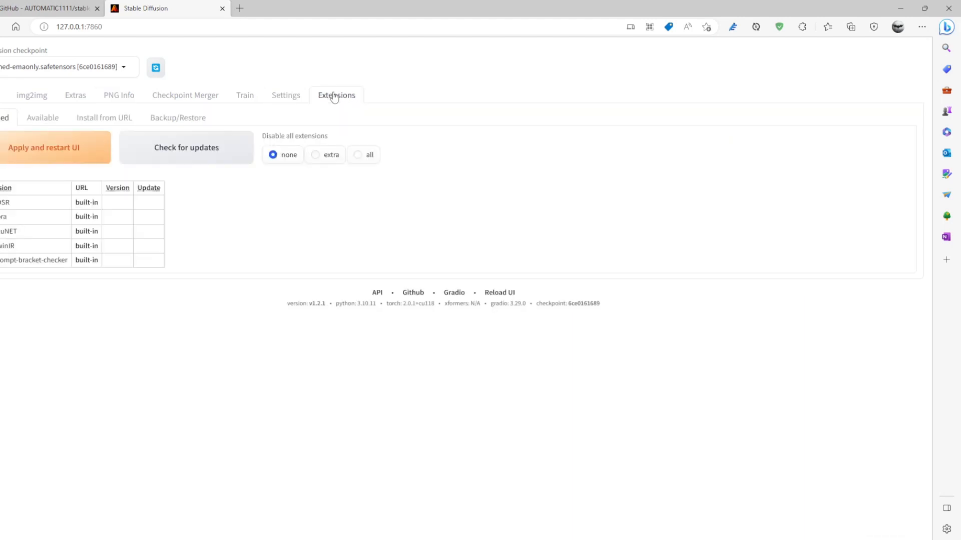
Step: Return to the txt2img page and place the cursor in the empty prompt box
{"action": "left_click", "coordinate": [1, 96]}
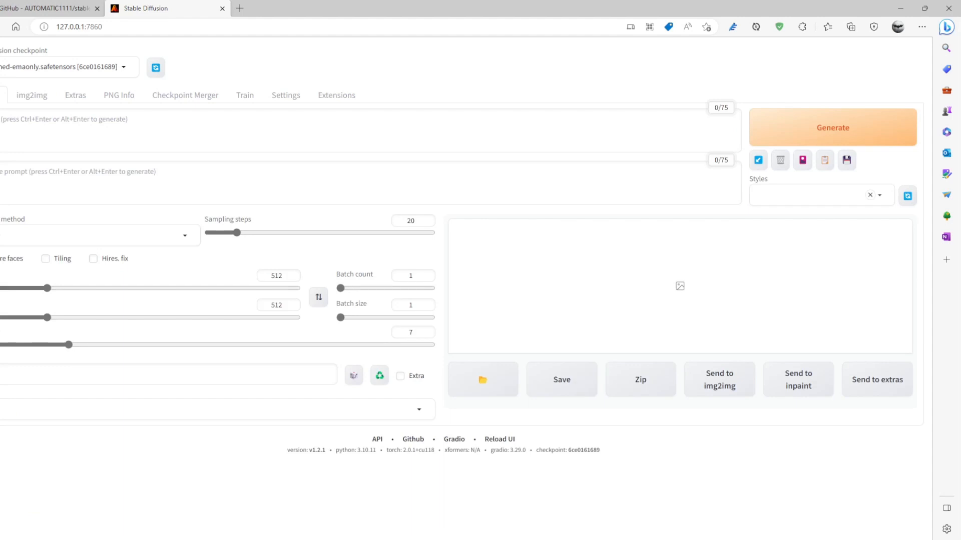
{"action": "left_click", "coordinate": [14, 121]}
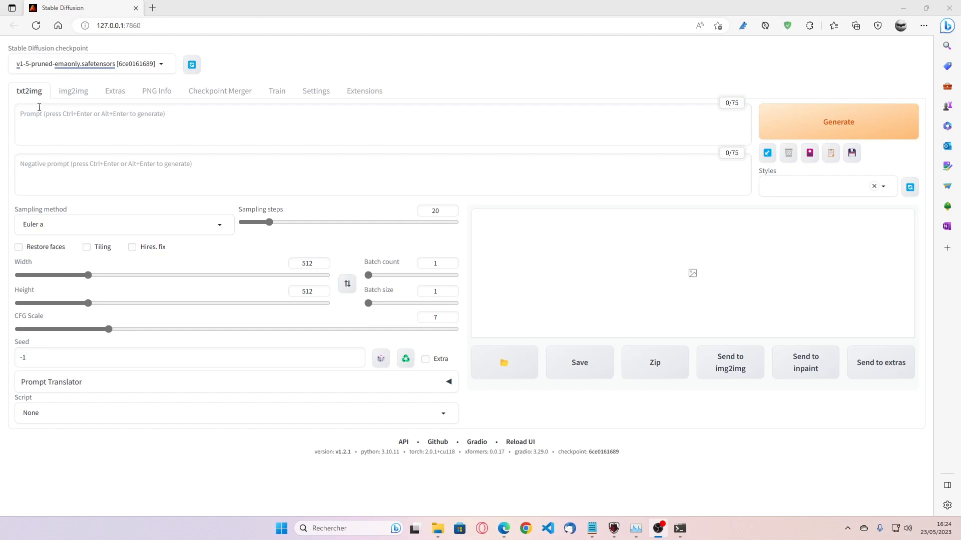
{"action": "left_click", "coordinate": [30, 114]}
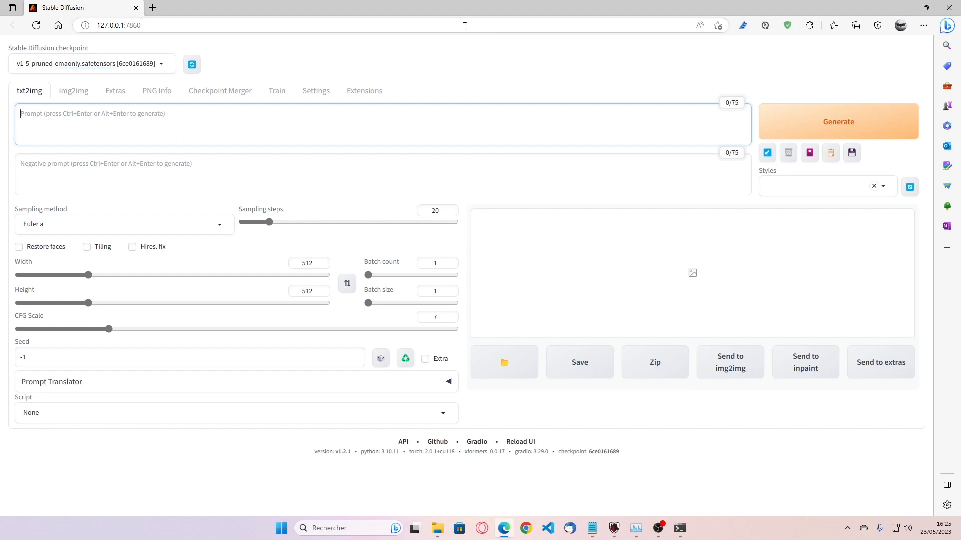
Step: Load the list of available extensions from the default extension index URL and browse through it
{"action": "left_click", "coordinate": [362, 96]}
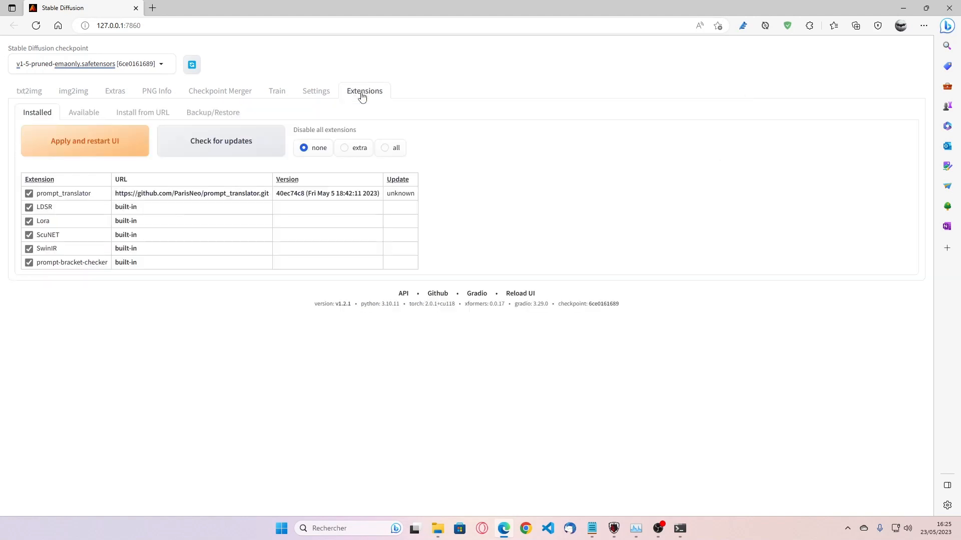
{"action": "left_click", "coordinate": [82, 115]}
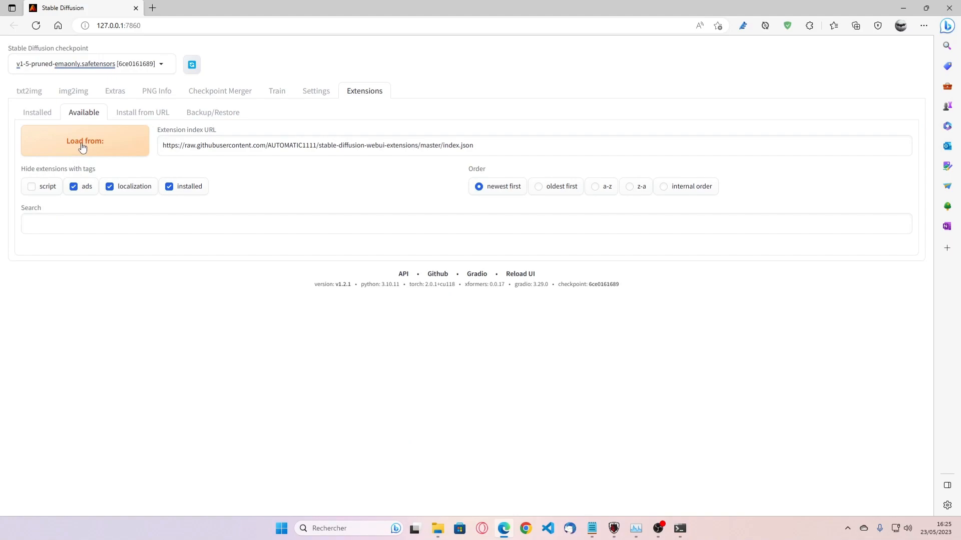
{"action": "left_click", "coordinate": [82, 145]}
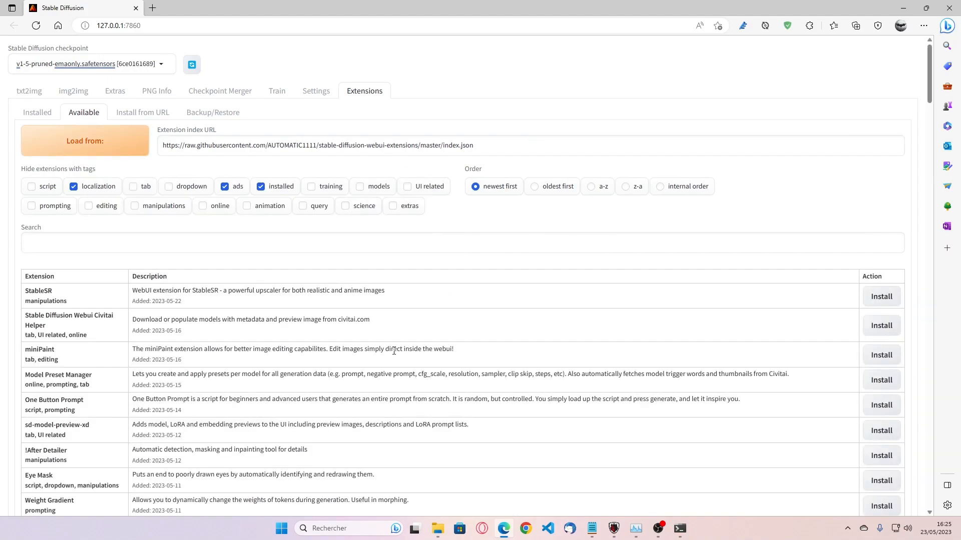
{"action": "scroll", "coordinate": [570, 405], "scroll_direction": "down", "scroll_amount": 4}
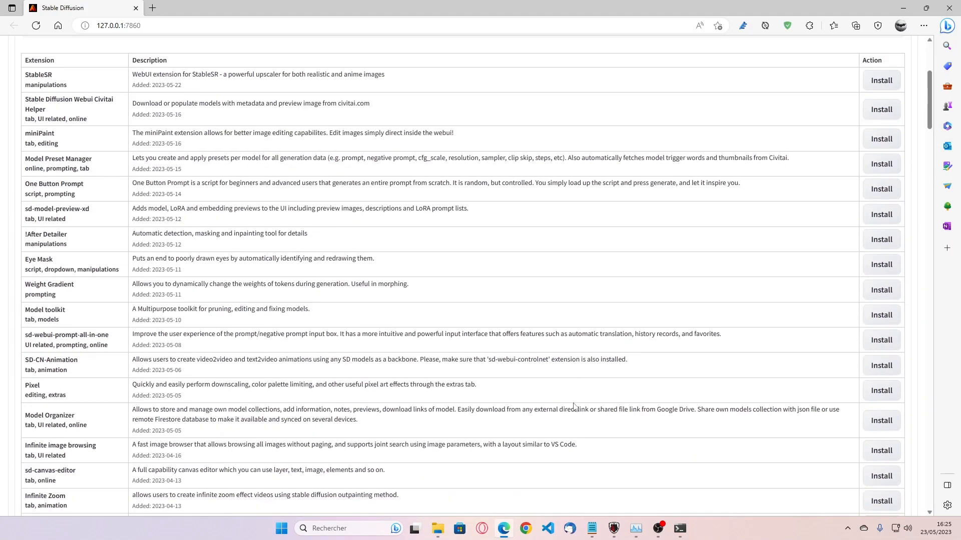
{"action": "scroll", "coordinate": [574, 406], "scroll_direction": "down", "scroll_amount": 13}
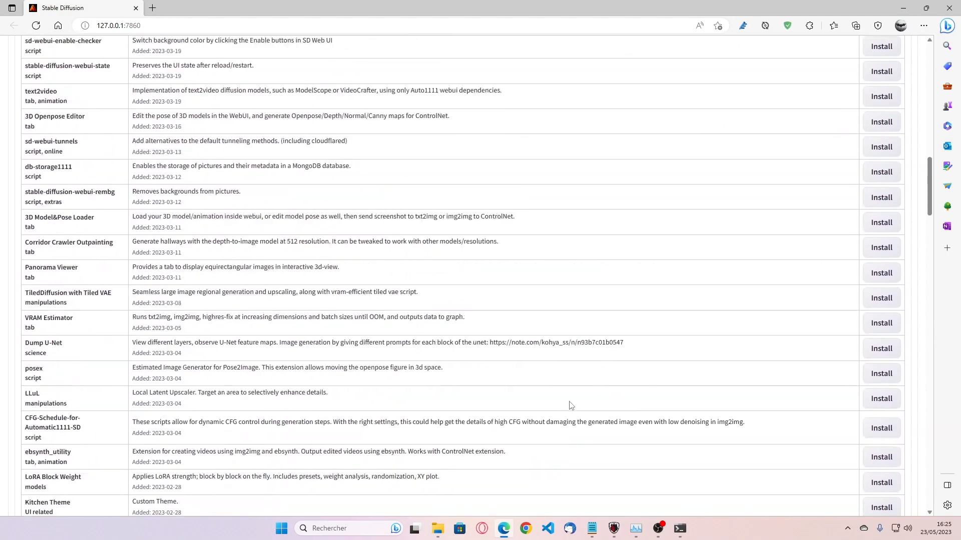
{"action": "scroll", "coordinate": [570, 405], "scroll_direction": "up", "scroll_amount": 17}
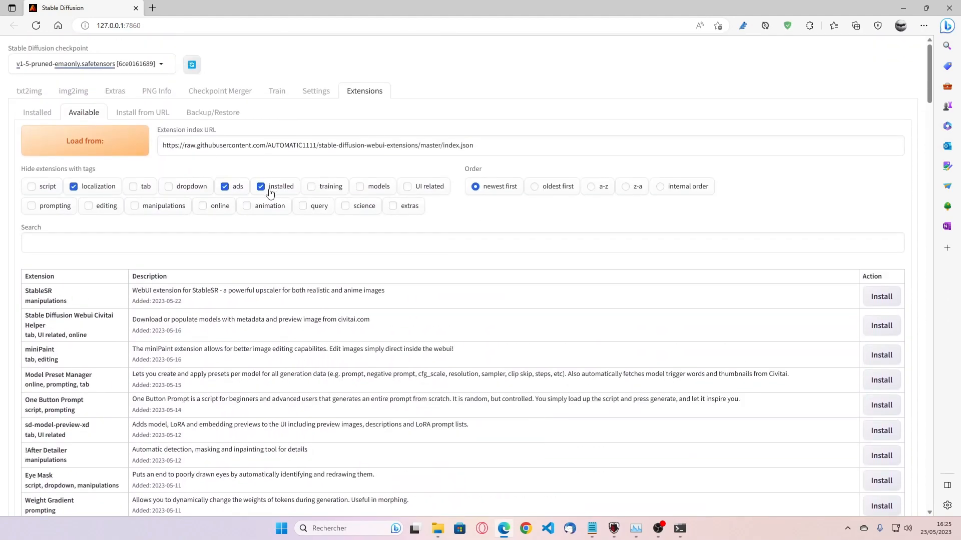
Step: Include already installed extensions in the available list and locate the Prompt Translator extension
{"action": "left_click", "coordinate": [270, 193]}
{"action": "scroll", "coordinate": [453, 285], "scroll_direction": "down", "scroll_amount": 7}
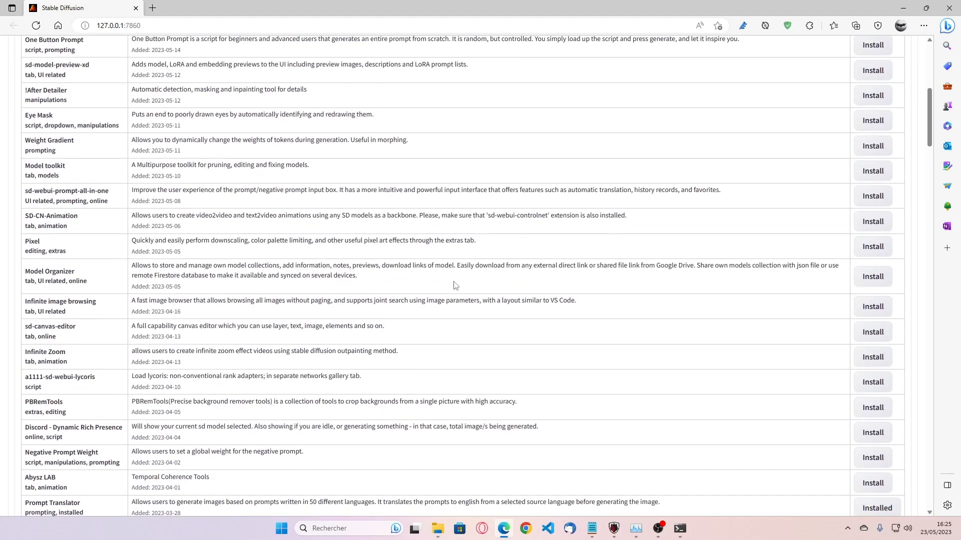
{"action": "scroll", "coordinate": [453, 284], "scroll_direction": "down", "scroll_amount": 4}
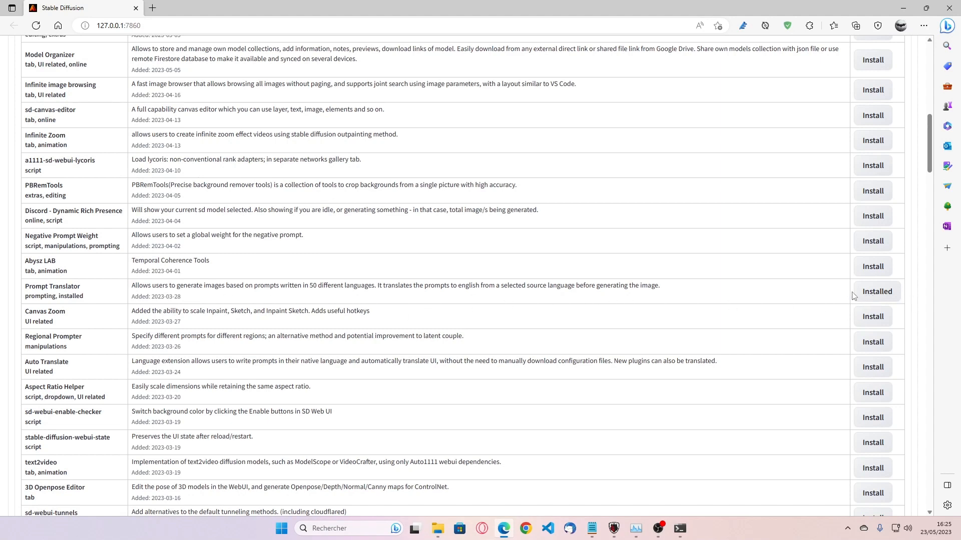
{"action": "scroll", "coordinate": [391, 311], "scroll_direction": "up", "scroll_amount": 15}
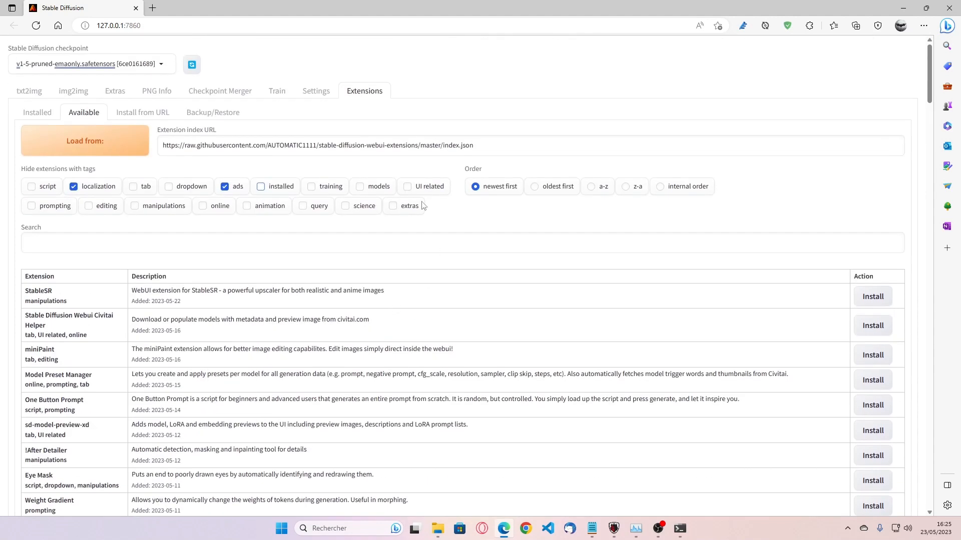
Step: Apply the installed extensions and restart the UI, checking the restart in the server console before returning to the browser
{"action": "left_click", "coordinate": [37, 114]}
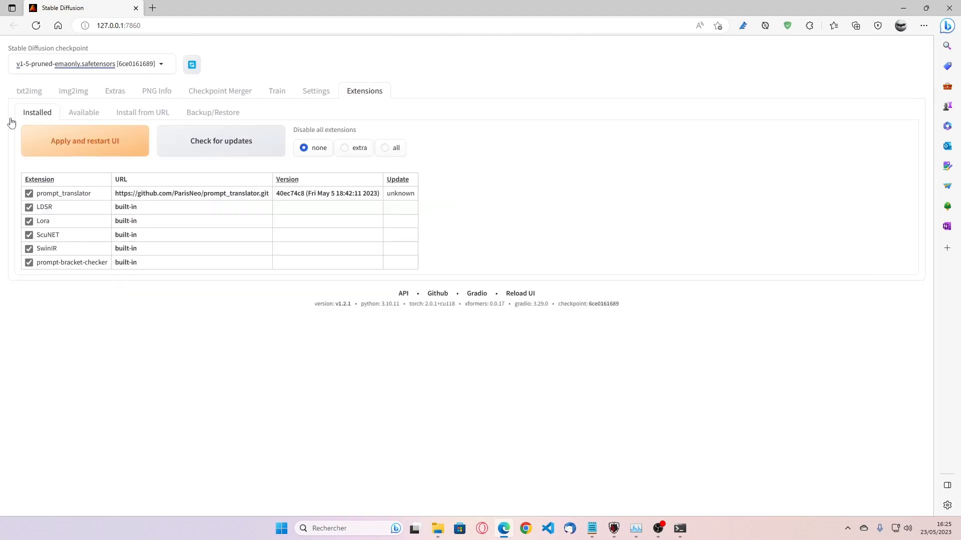
{"action": "left_click", "coordinate": [61, 147]}
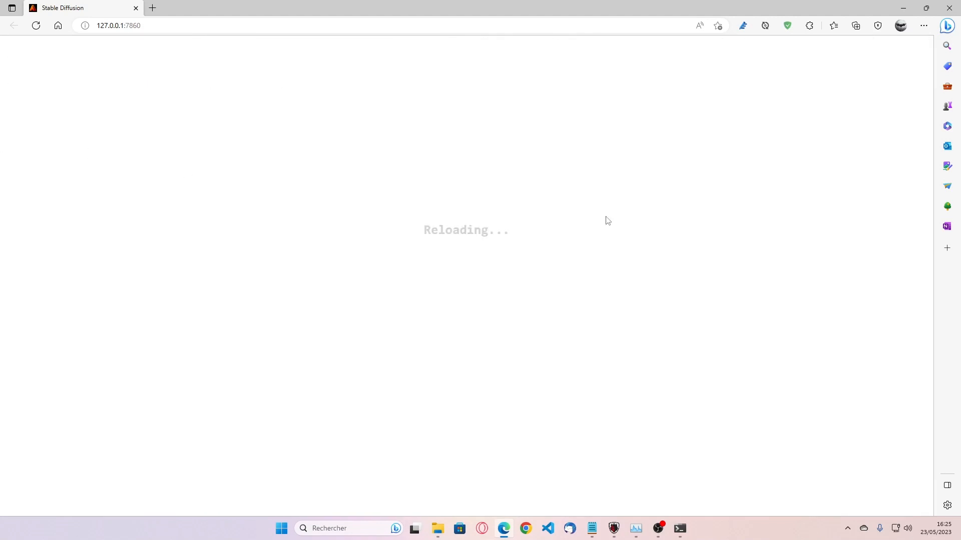
{"action": "left_click", "coordinate": [679, 528]}
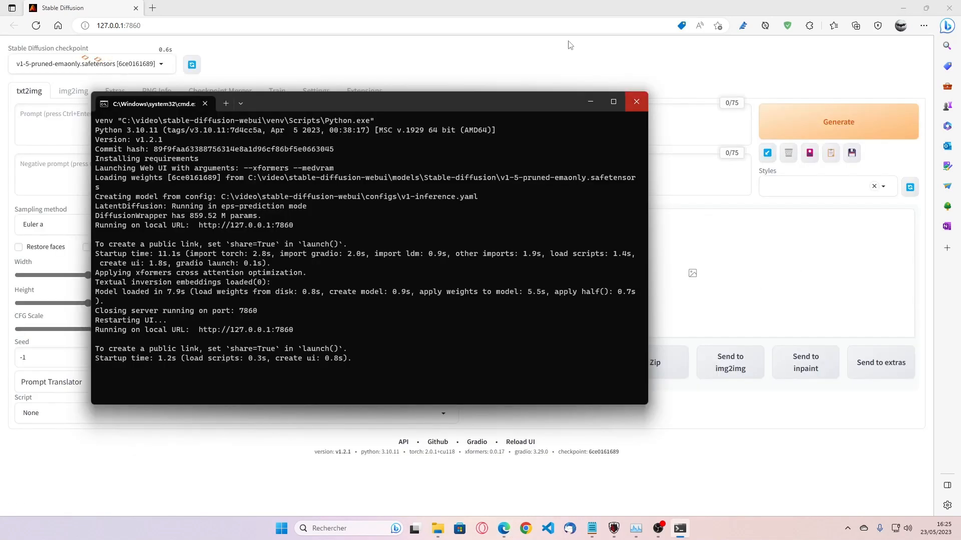
{"action": "left_click", "coordinate": [444, 23]}
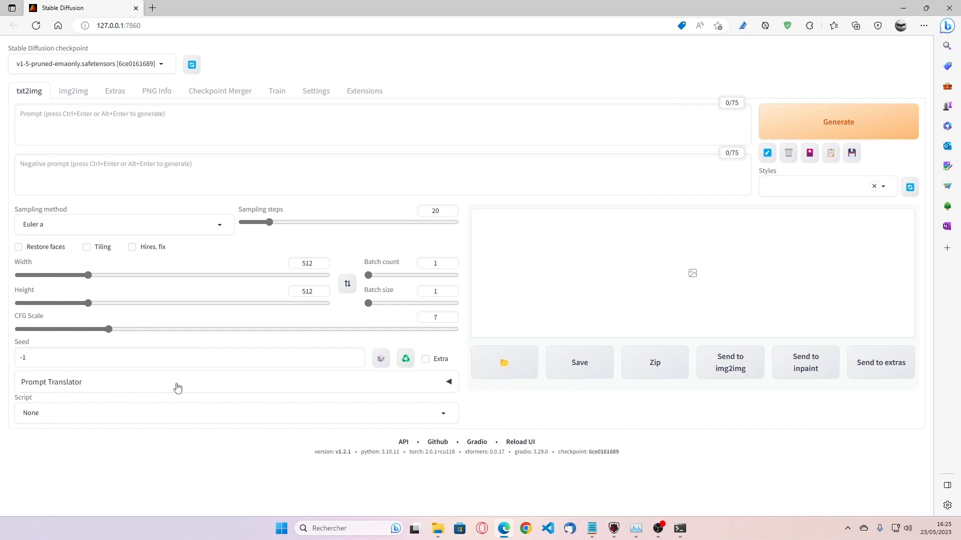
Step: Enable translation in the Prompt Translator section on txt2img, including translation of the negative prompt
{"action": "left_click", "coordinate": [276, 386]}
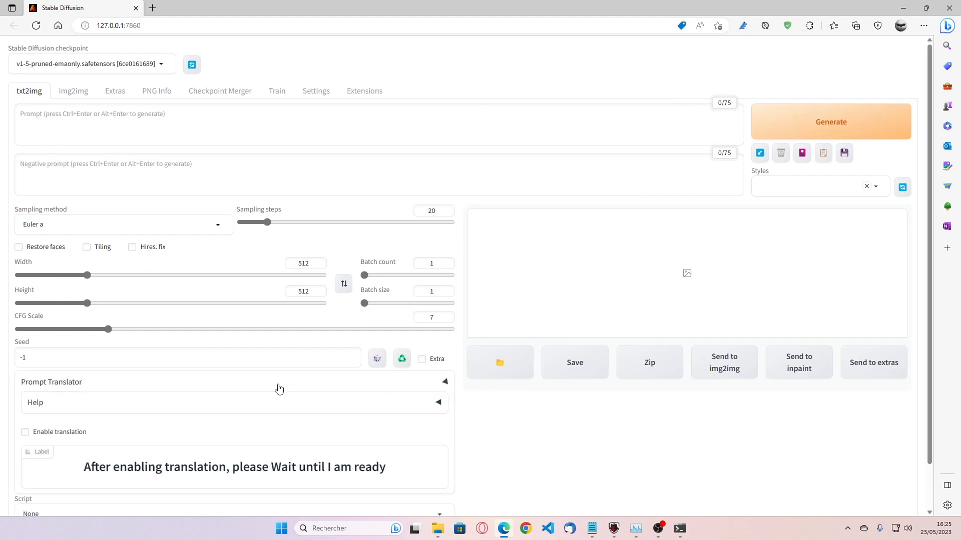
{"action": "scroll", "coordinate": [348, 378], "scroll_direction": "down", "scroll_amount": 1}
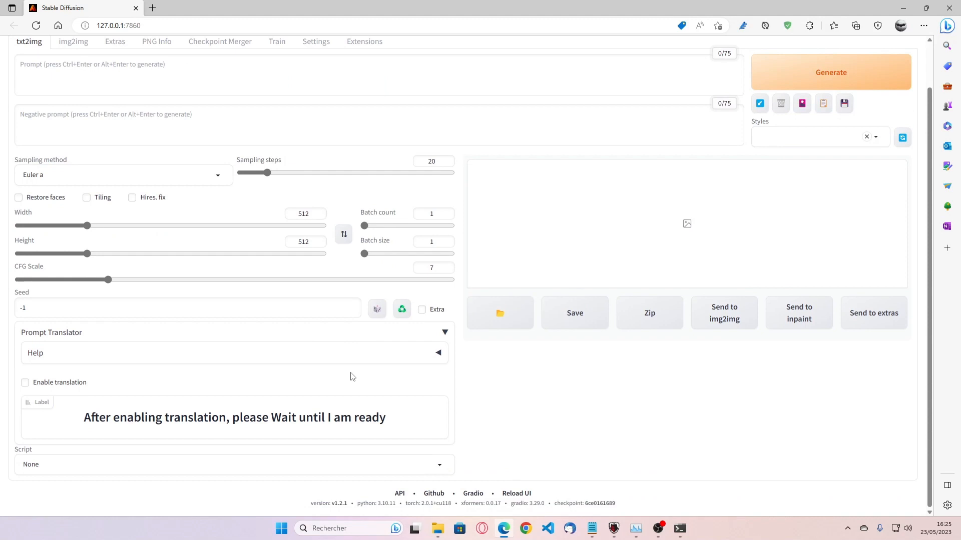
{"action": "left_click", "coordinate": [26, 383]}
{"action": "scroll", "coordinate": [239, 357], "scroll_direction": "up", "scroll_amount": 1}
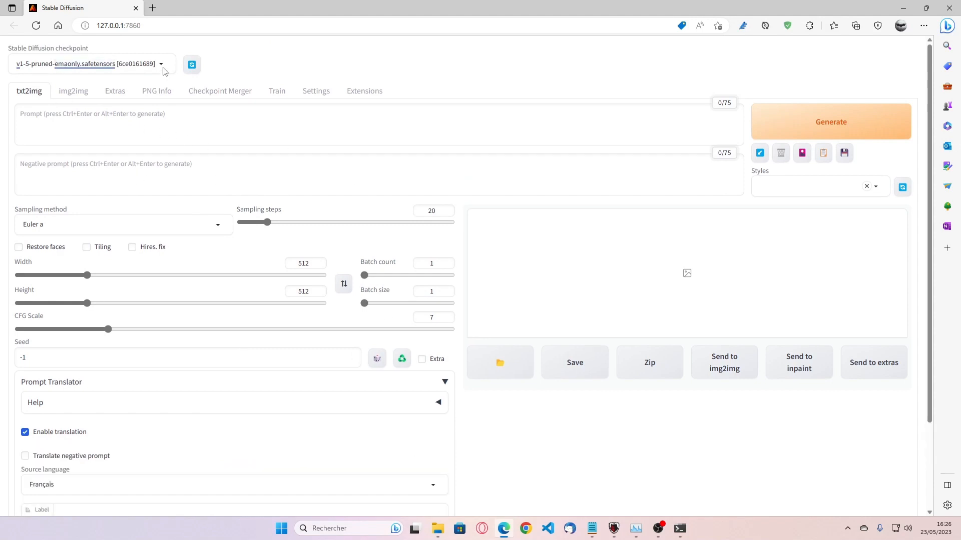
{"action": "left_click", "coordinate": [28, 456]}
Step: Load the dreamshaper_5BakedVae checkpoint from the extra networks cards, then hide the cards again
{"action": "left_click", "coordinate": [161, 65]}
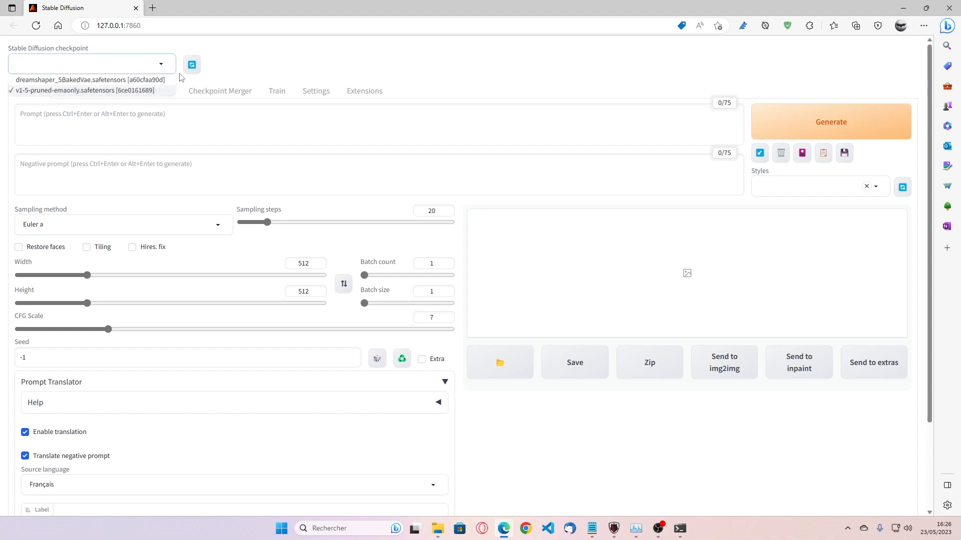
{"action": "left_click", "coordinate": [205, 126]}
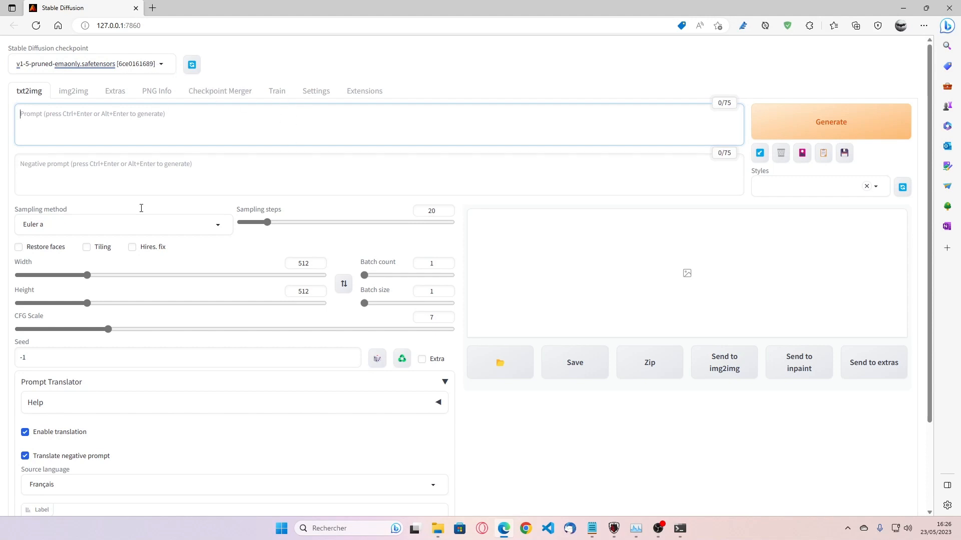
{"action": "left_click", "coordinate": [802, 154]}
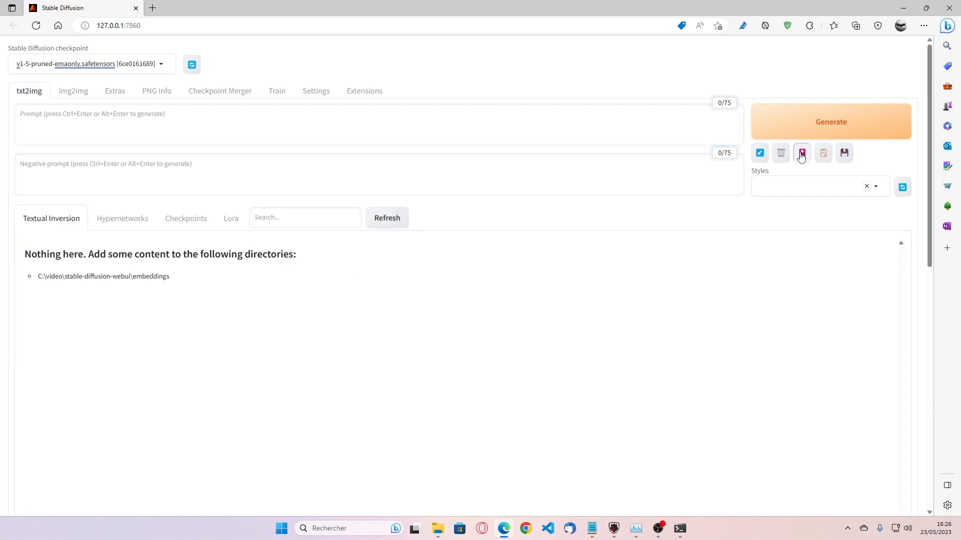
{"action": "left_click", "coordinate": [199, 220]}
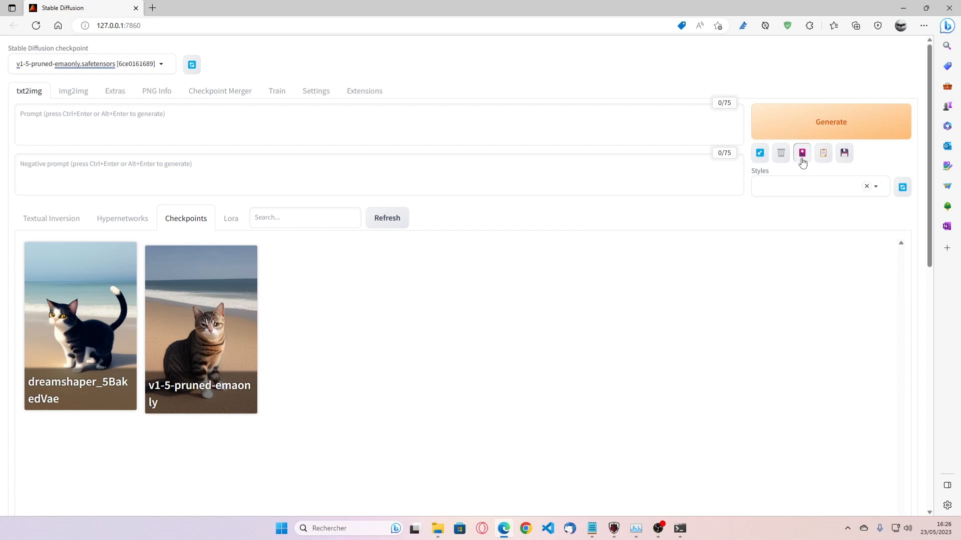
{"action": "left_click", "coordinate": [67, 321]}
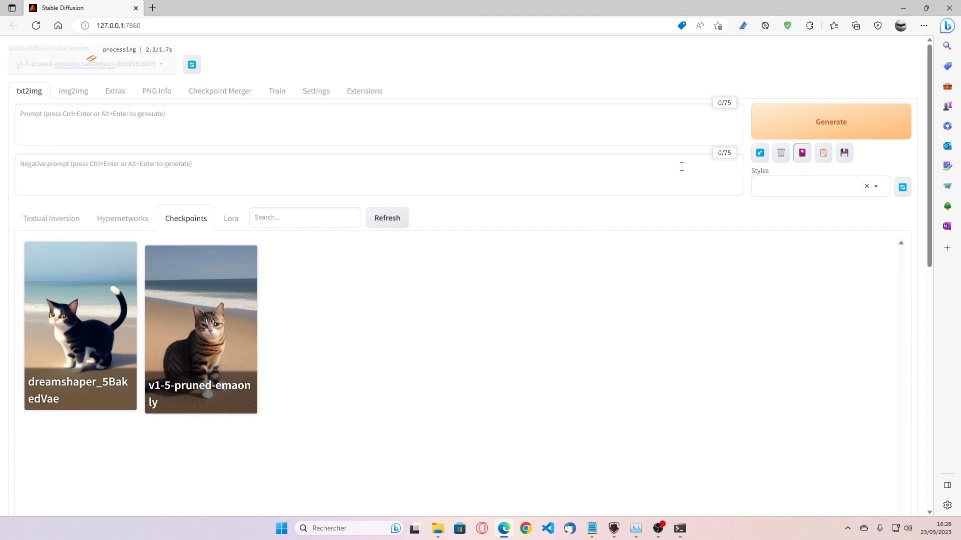
{"action": "left_click", "coordinate": [801, 154]}
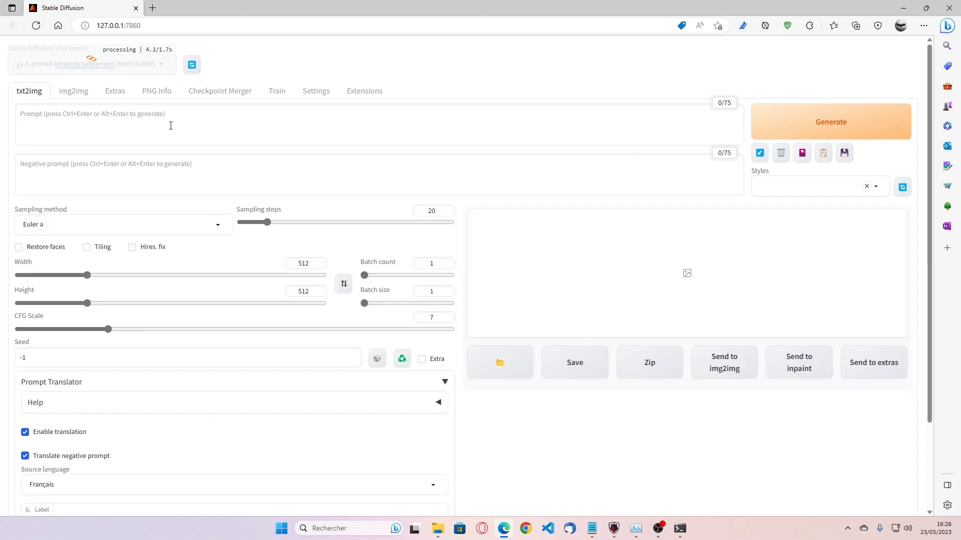
Step: Enter the French prompt "un homme sur une plage" for the txt2img generation
{"action": "left_click", "coordinate": [128, 119]}
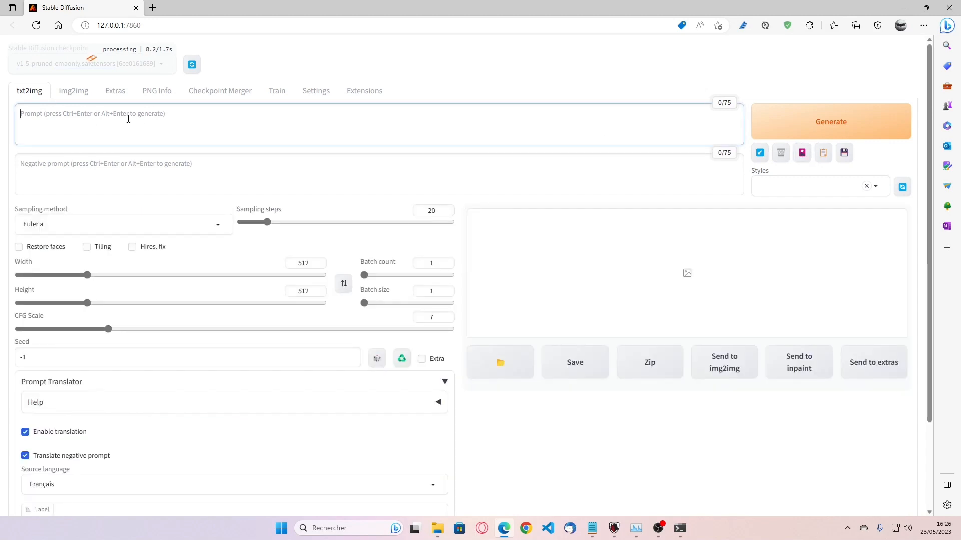
{"action": "type", "text": "un"}
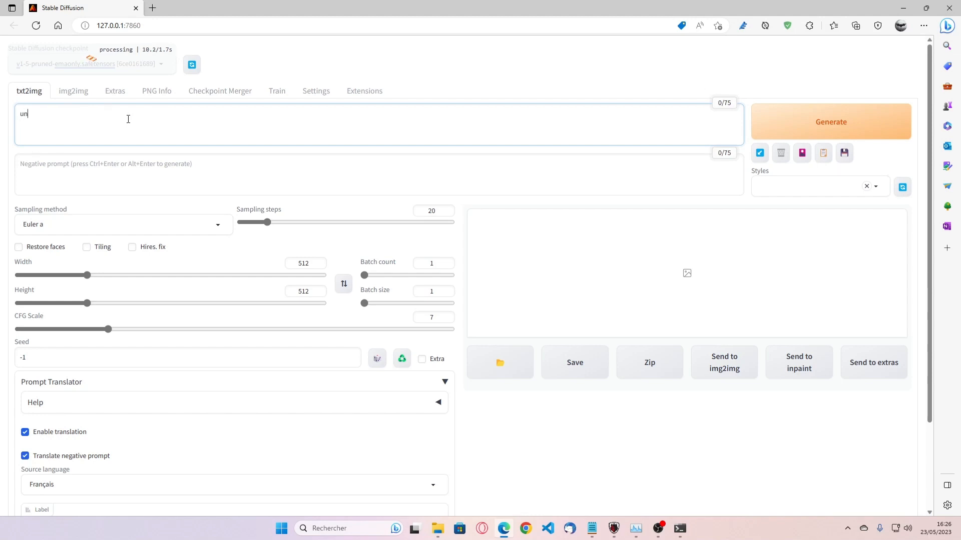
{"action": "type", "text": " homme"}
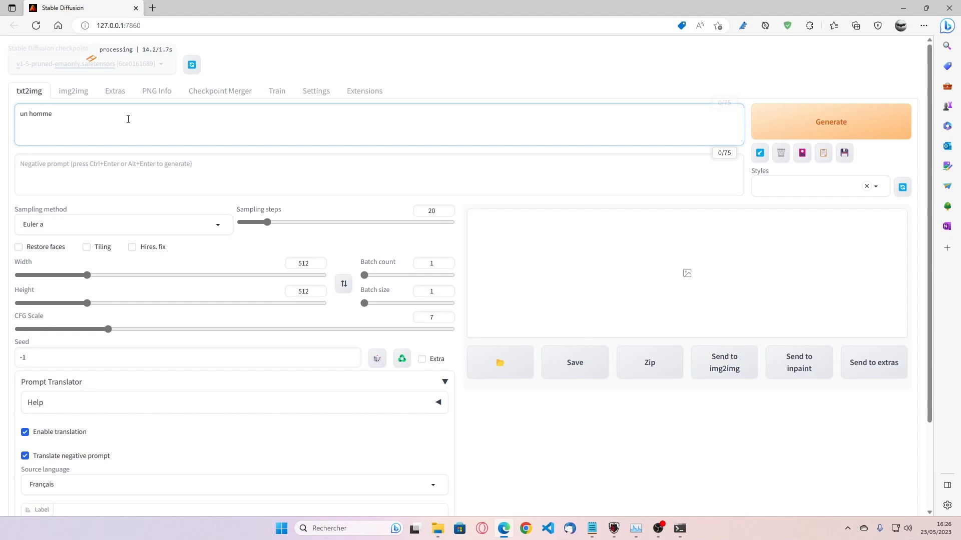
{"action": "type", "text": " sur une plage"}
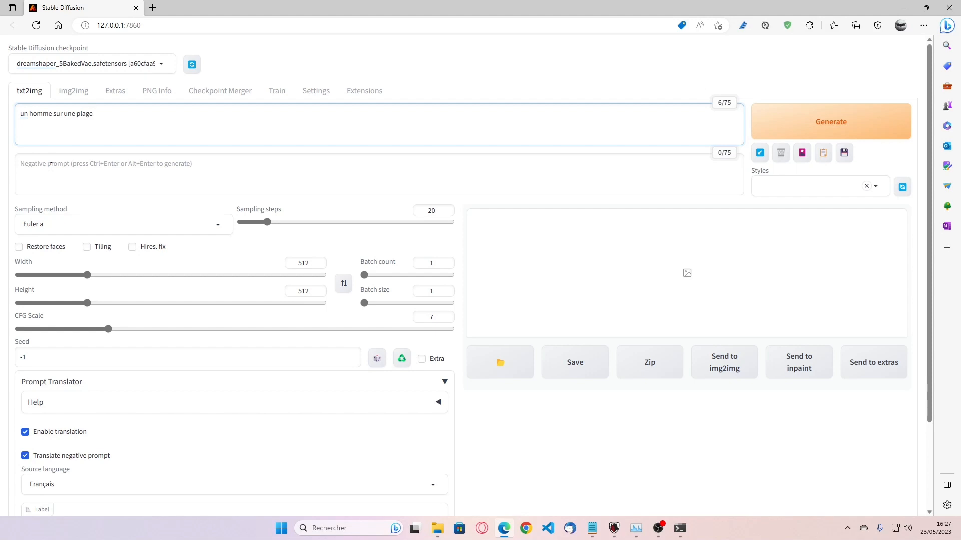
Step: Enter "arbres" as the negative prompt to keep trees out of the image
{"action": "left_click", "coordinate": [51, 168]}
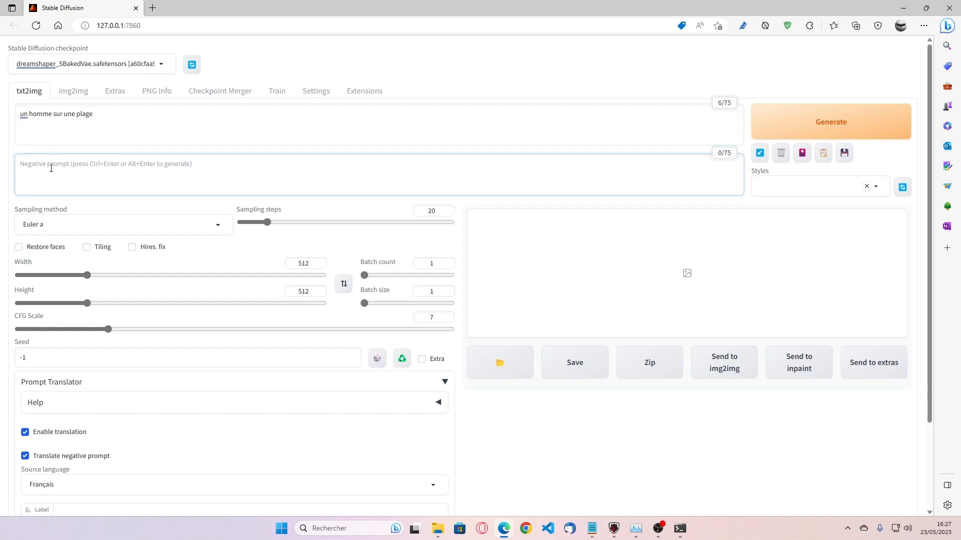
{"action": "type", "text": "a"}
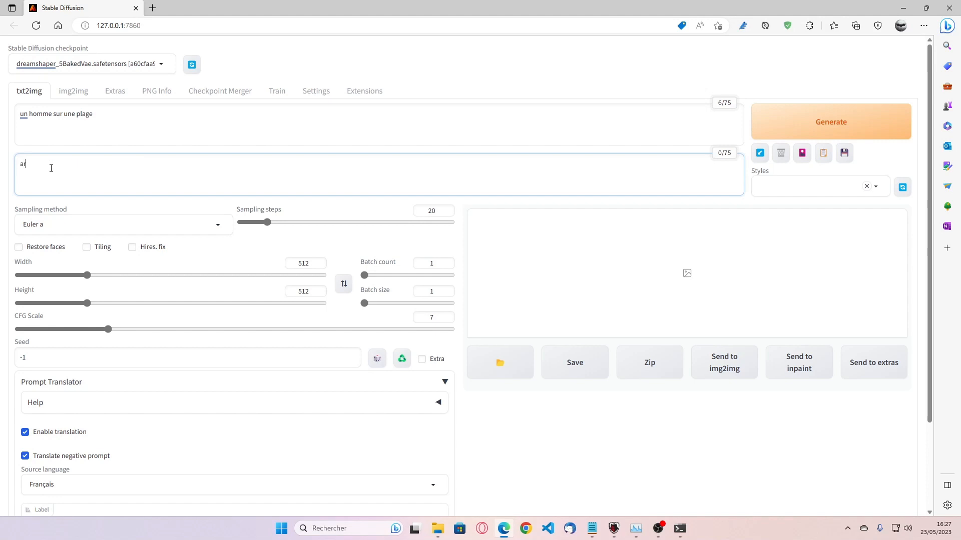
{"action": "type", "text": "rbres"}
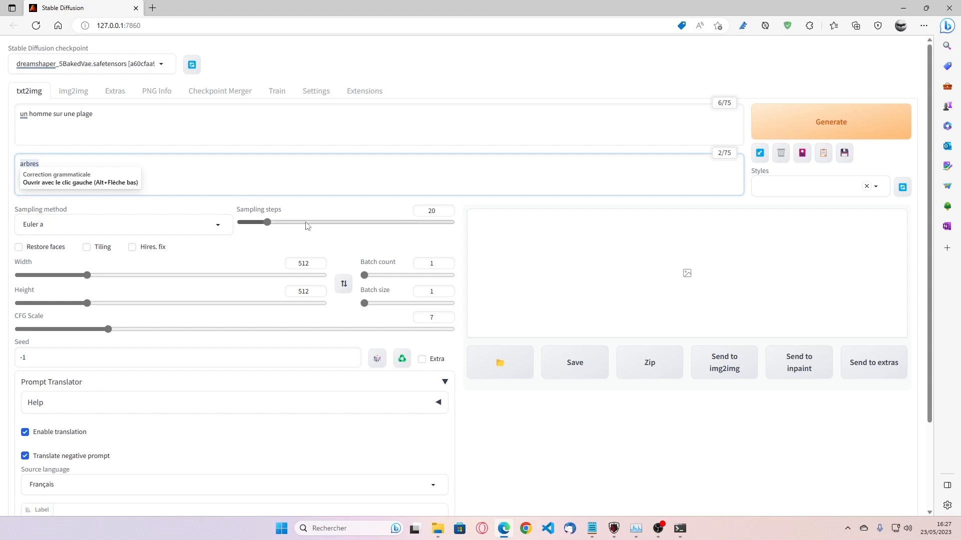
{"action": "left_click", "coordinate": [318, 242]}
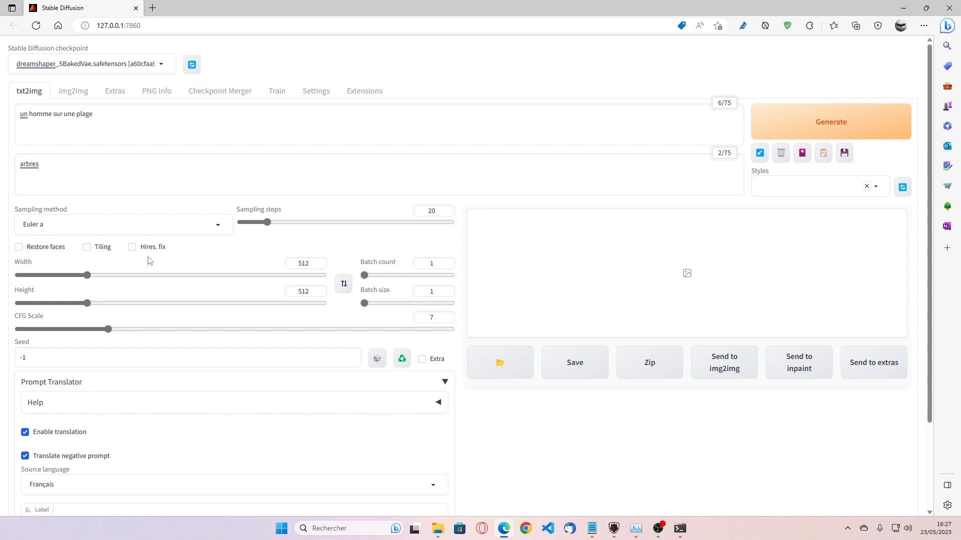
Step: Enable Restore faces and review the Seed and Prompt Translator settings
{"action": "left_click", "coordinate": [18, 247]}
{"action": "left_click", "coordinate": [125, 361]}
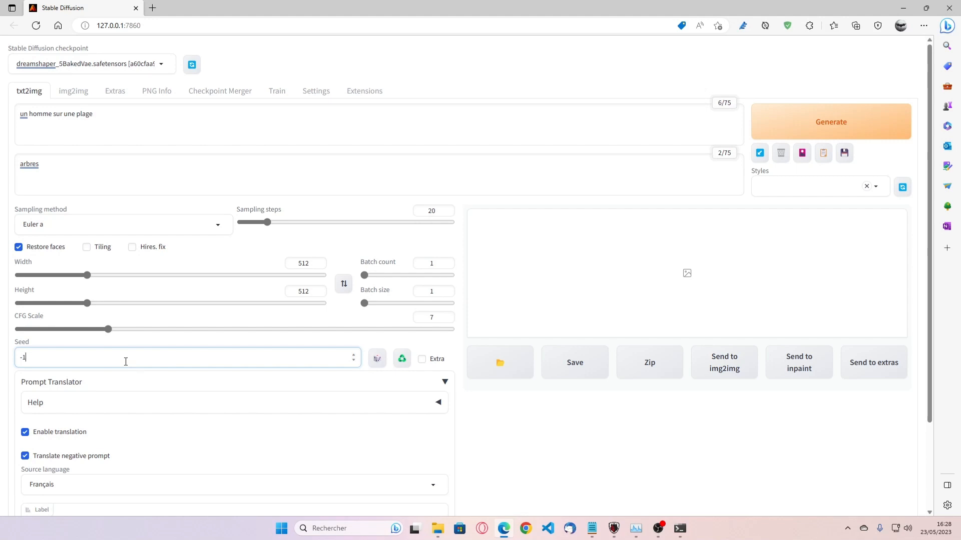
{"action": "scroll", "coordinate": [275, 355], "scroll_direction": "down", "scroll_amount": 2}
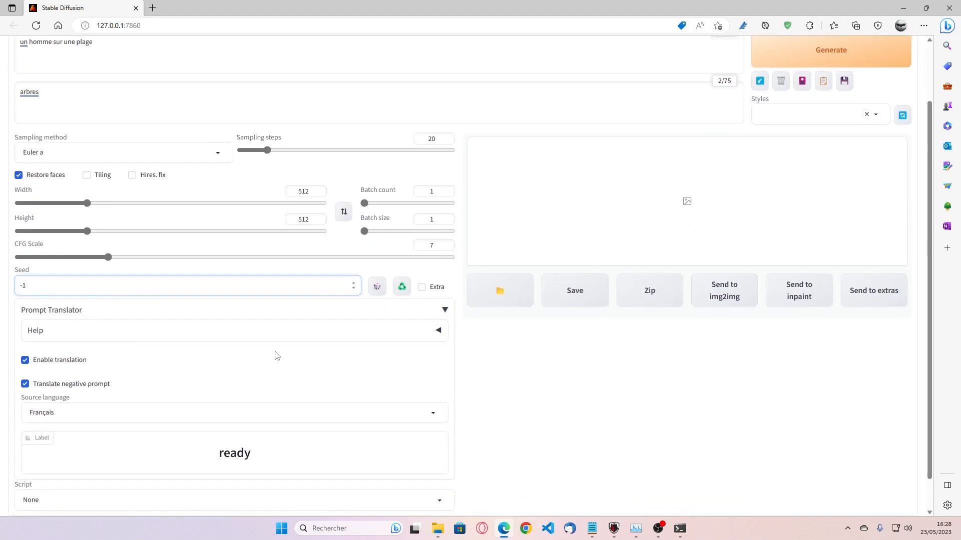
Step: Collapse the Prompt Translator settings, generate the beach image with the dreamshaper checkpoint and inspect it enlarged
{"action": "left_click", "coordinate": [441, 312]}
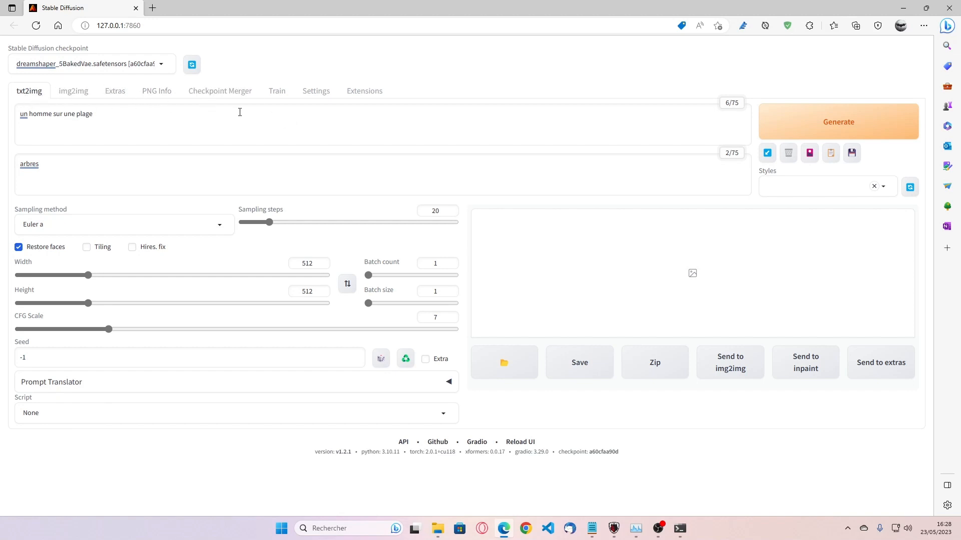
{"action": "left_click", "coordinate": [148, 117]}
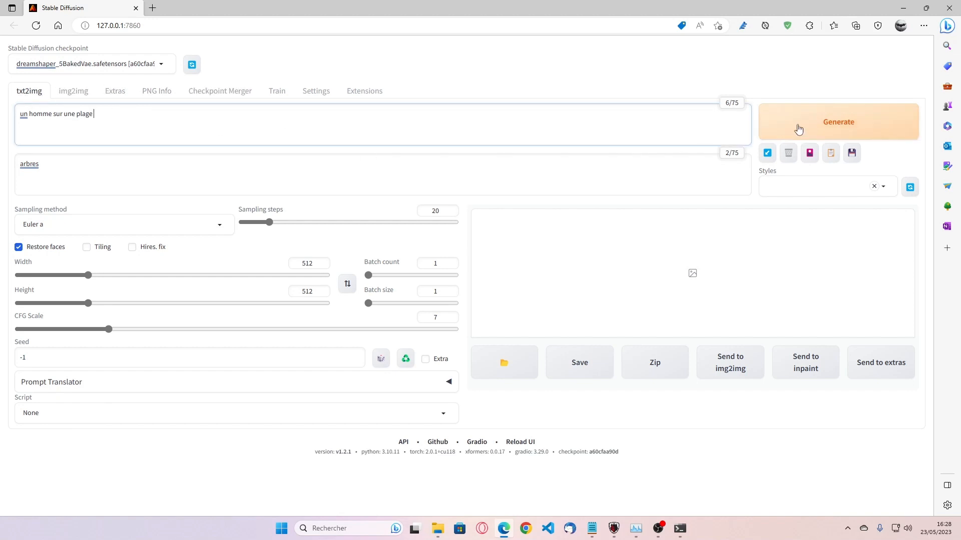
{"action": "left_click", "coordinate": [835, 126]}
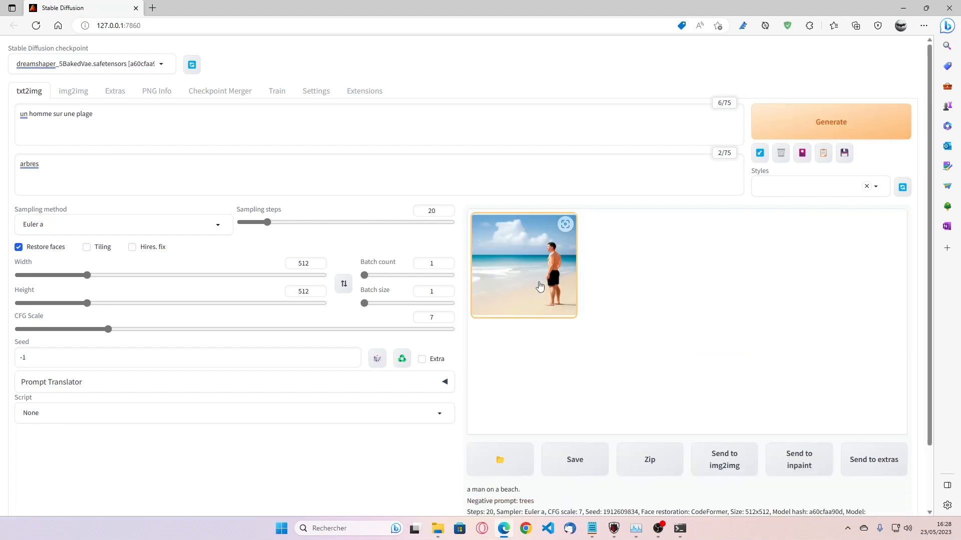
{"action": "left_click", "coordinate": [678, 300]}
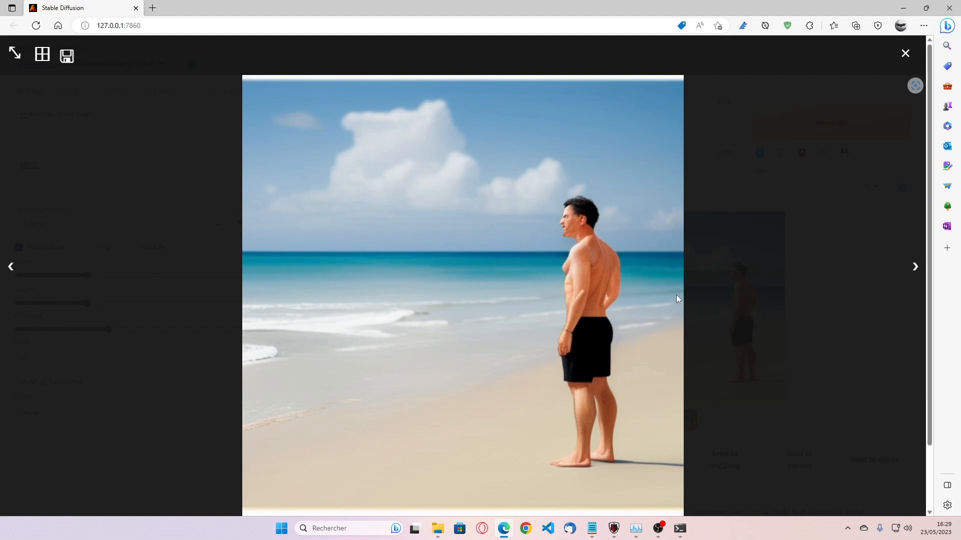
{"action": "left_click", "coordinate": [905, 53]}
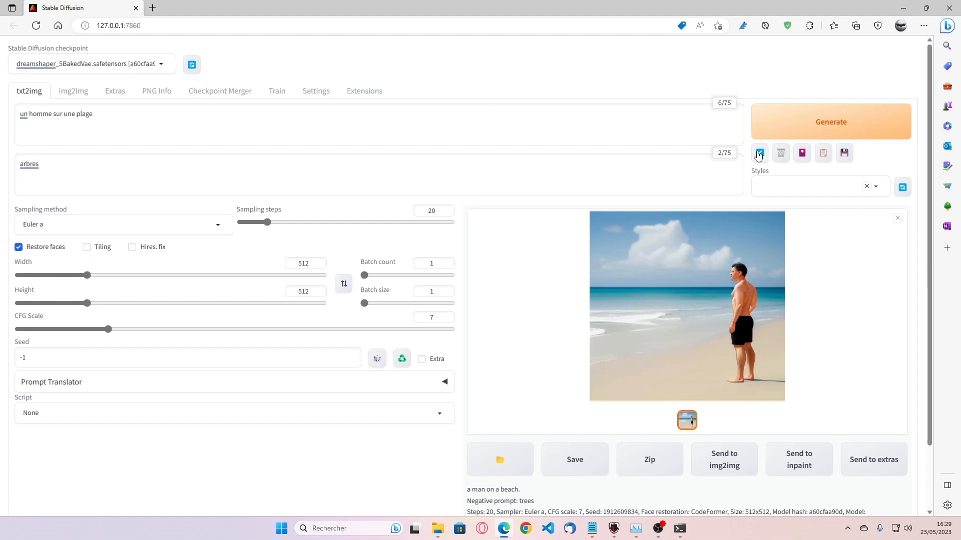
Step: Load the v1-5-pruned-emaonly checkpoint from the extra networks cards, then hide the cards again
{"action": "left_click", "coordinate": [800, 158]}
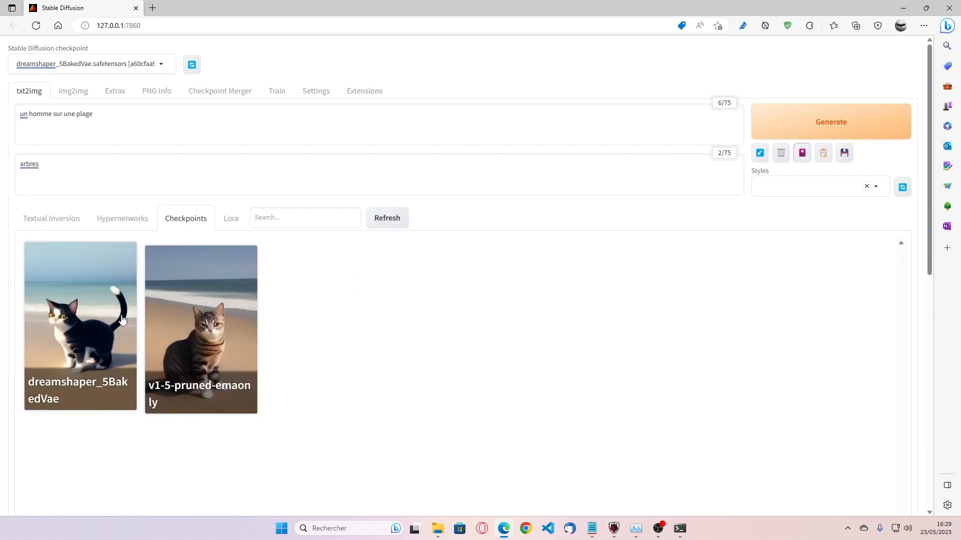
{"action": "left_click", "coordinate": [183, 318]}
{"action": "left_click", "coordinate": [801, 153]}
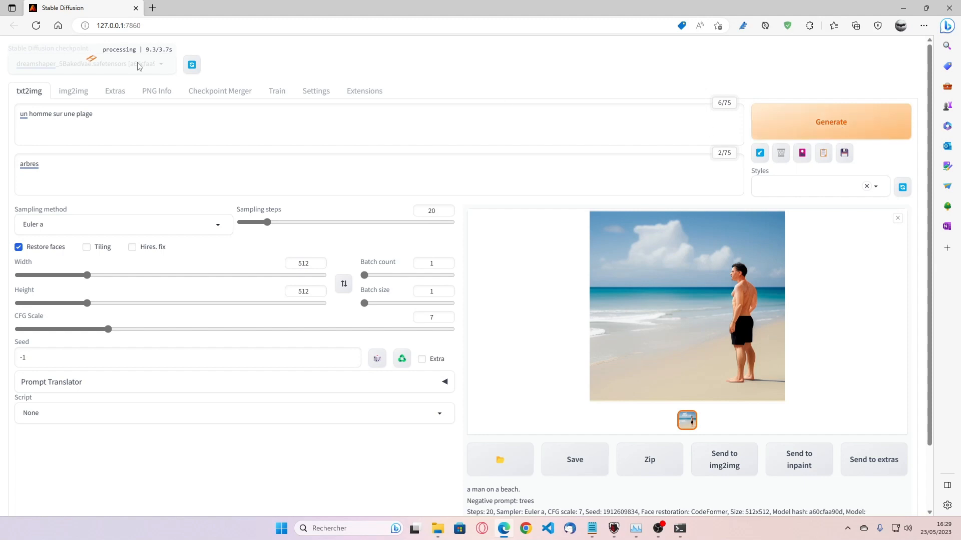
Step: Generate the beach image with the v1-5-pruned-emaonly checkpoint, check the translation log in the terminal and inspect the image enlarged
{"action": "left_click", "coordinate": [860, 122]}
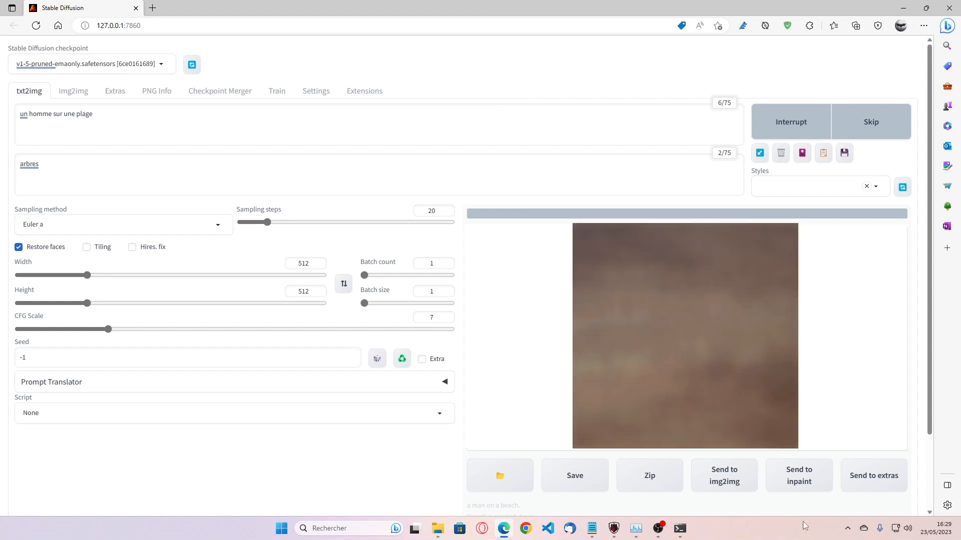
{"action": "left_click", "coordinate": [680, 528]}
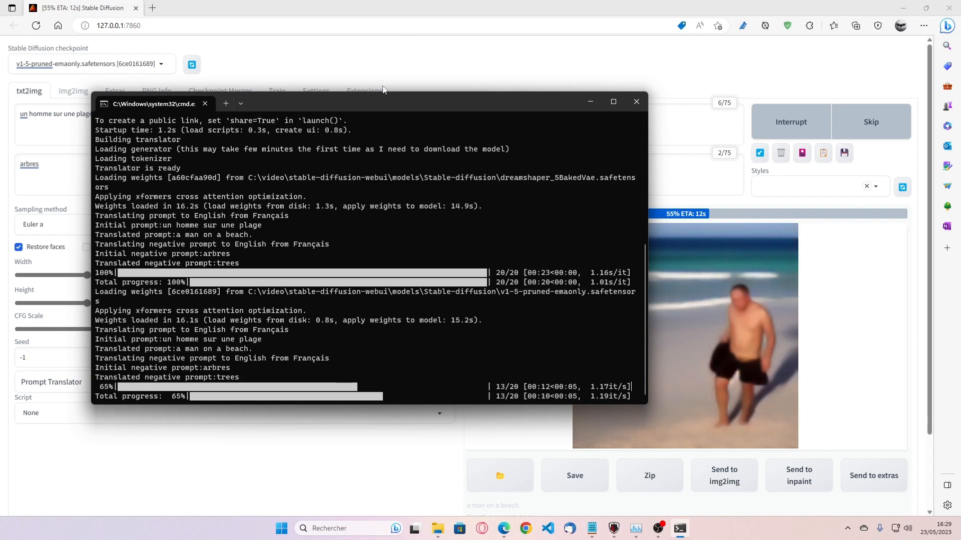
{"action": "left_click", "coordinate": [590, 102]}
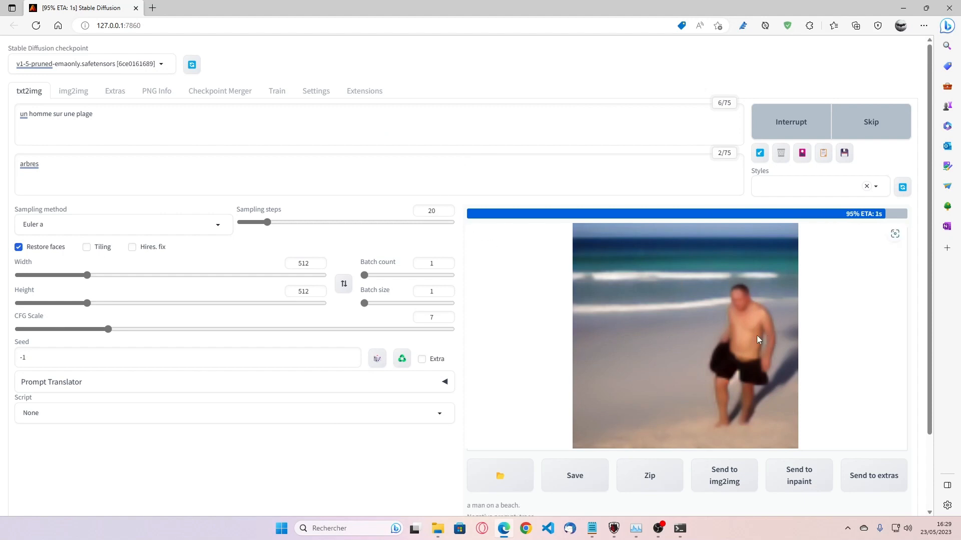
{"action": "left_click", "coordinate": [739, 319]}
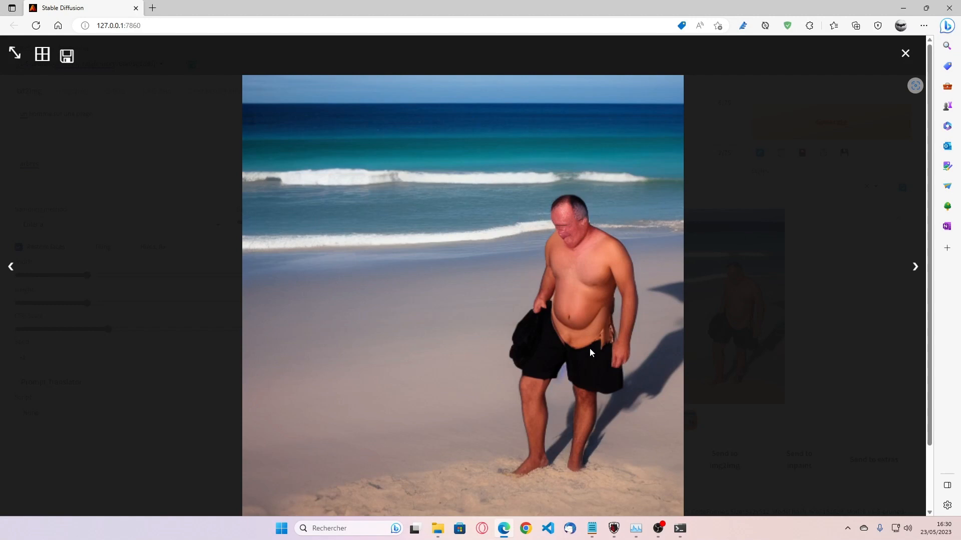
{"action": "left_click", "coordinate": [905, 53]}
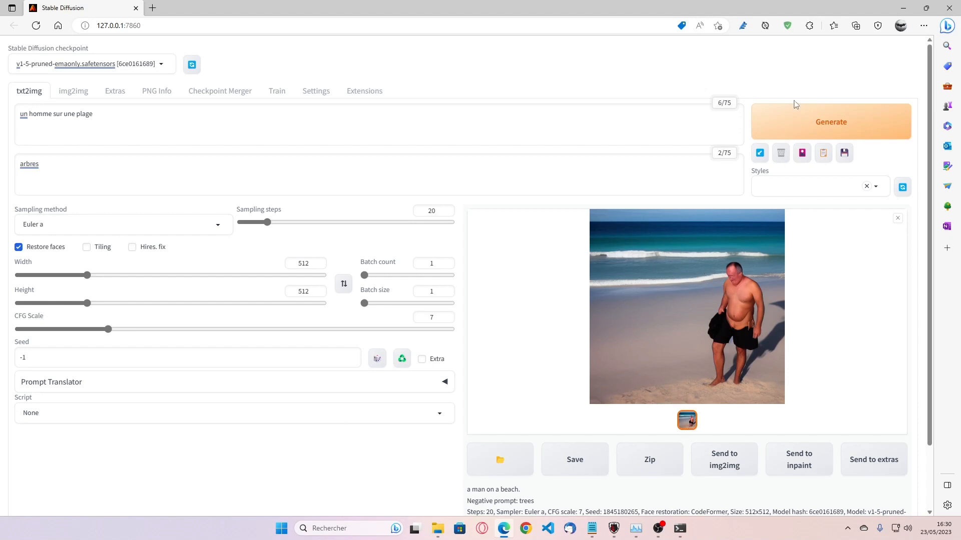
Step: Generate another image from the same prompts and inspect it enlarged
{"action": "left_click", "coordinate": [806, 129]}
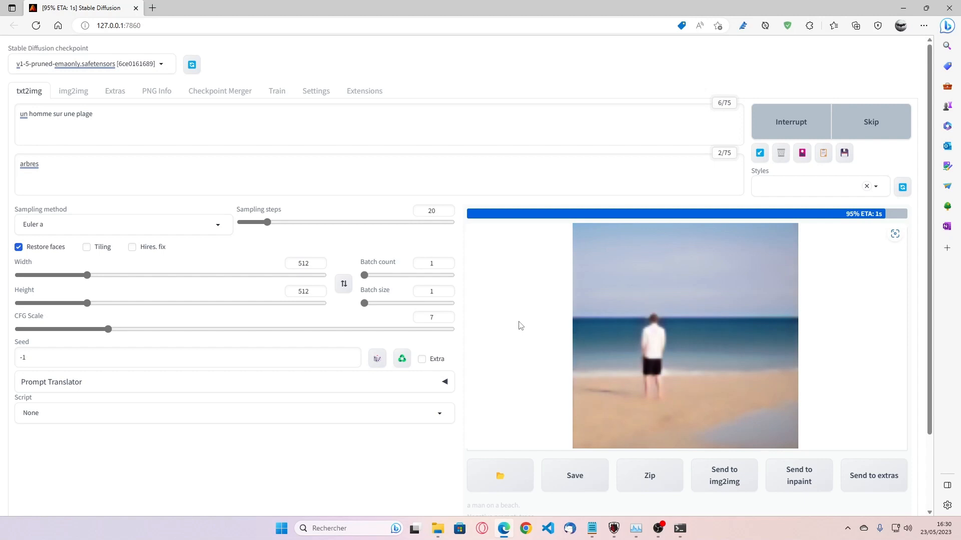
{"action": "left_click", "coordinate": [645, 321]}
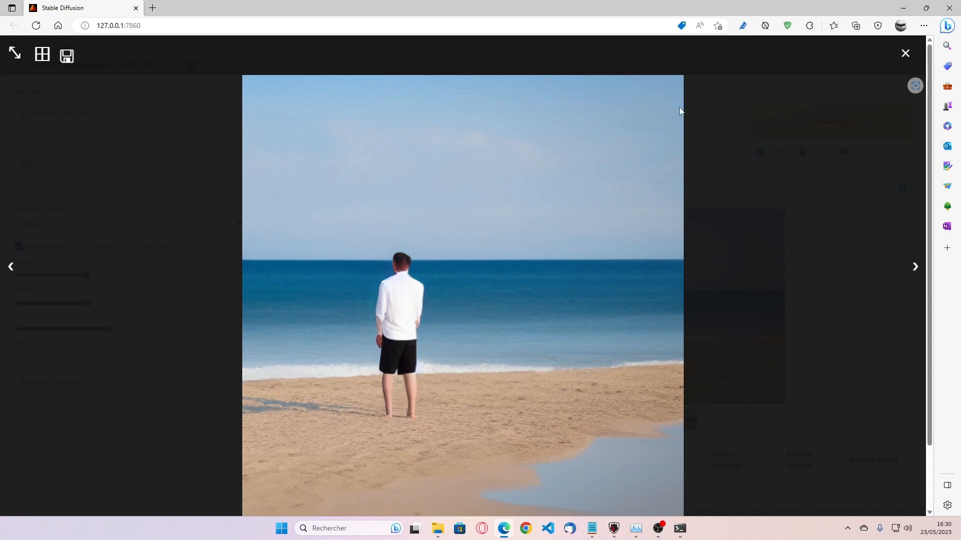
{"action": "left_click", "coordinate": [905, 53]}
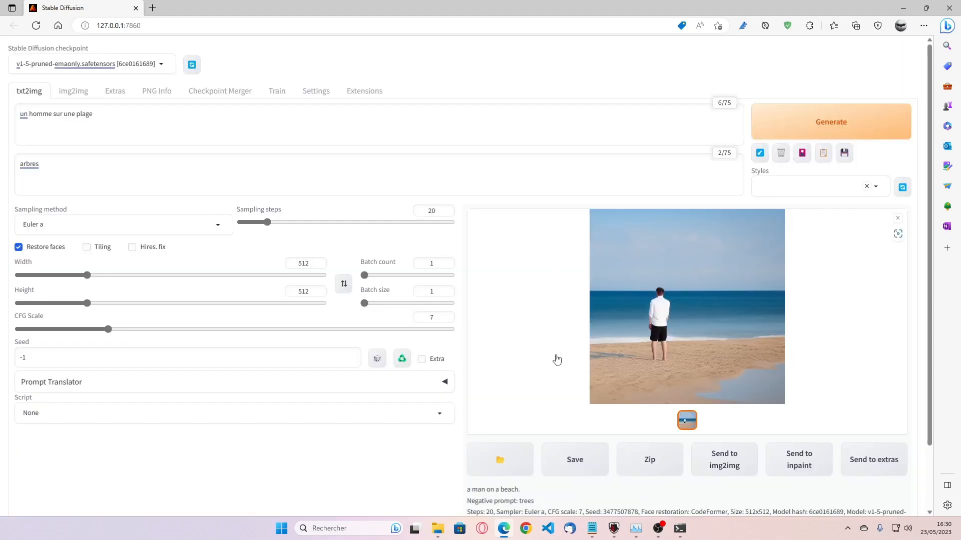
Step: Send the generated image to inpaint and paint a mask over the man's head
{"action": "left_click", "coordinate": [808, 465]}
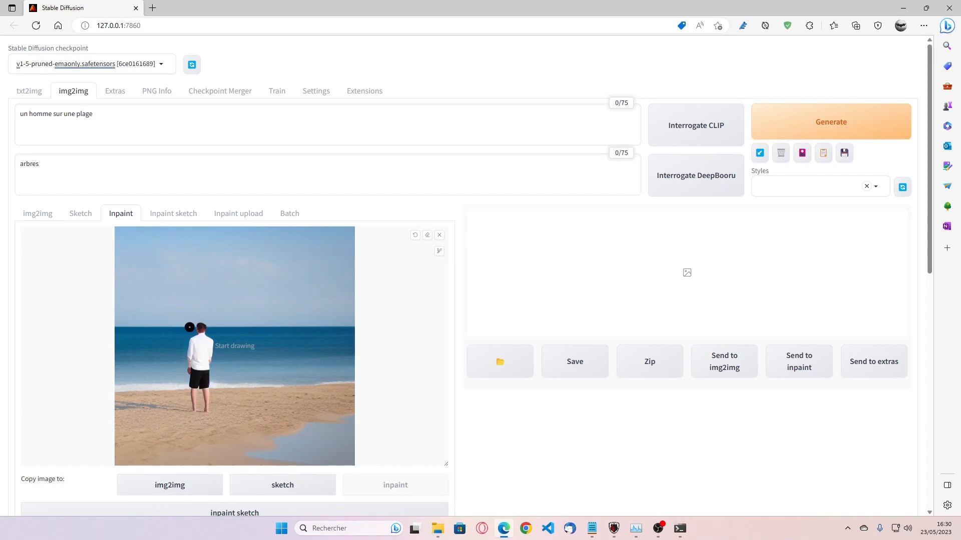
{"action": "left_click_drag", "start_coordinate": [199, 328], "coordinate": [202, 329]}
{"action": "scroll", "coordinate": [330, 332], "scroll_direction": "down", "scroll_amount": 6}
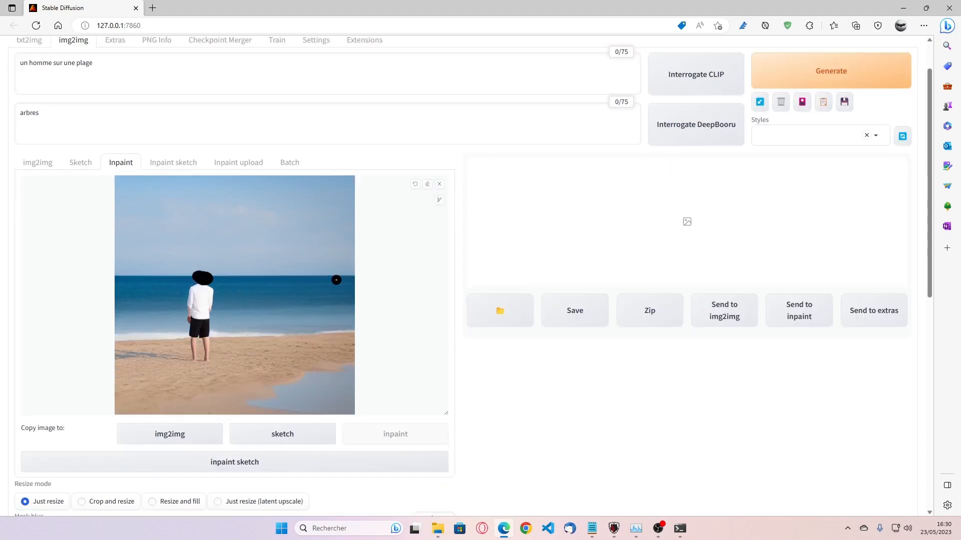
{"action": "scroll", "coordinate": [318, 335], "scroll_direction": "up", "scroll_amount": 6}
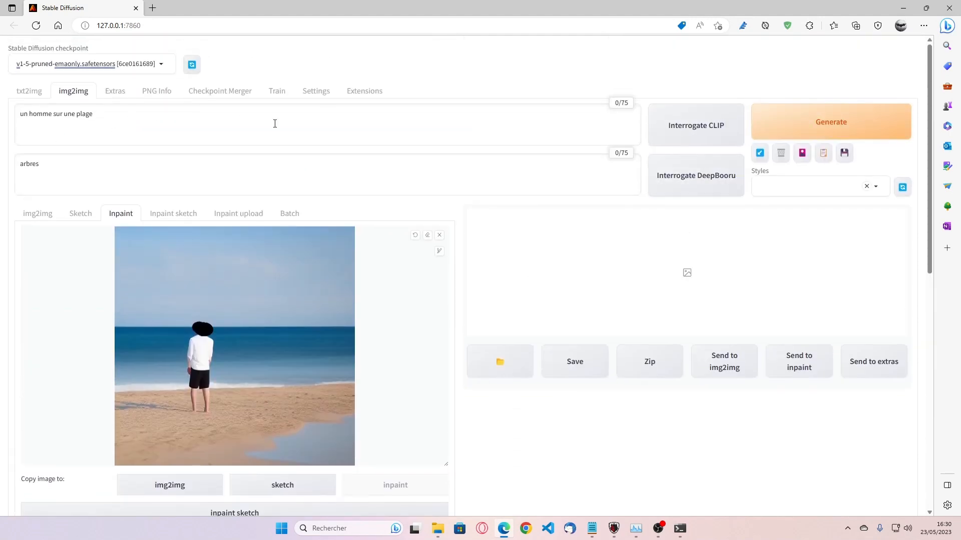
Step: Generate the inpainted head, review the inpaint settings during rendering and open the result in the gallery
{"action": "left_click", "coordinate": [831, 125]}
{"action": "scroll", "coordinate": [588, 460], "scroll_direction": "down", "scroll_amount": 1}
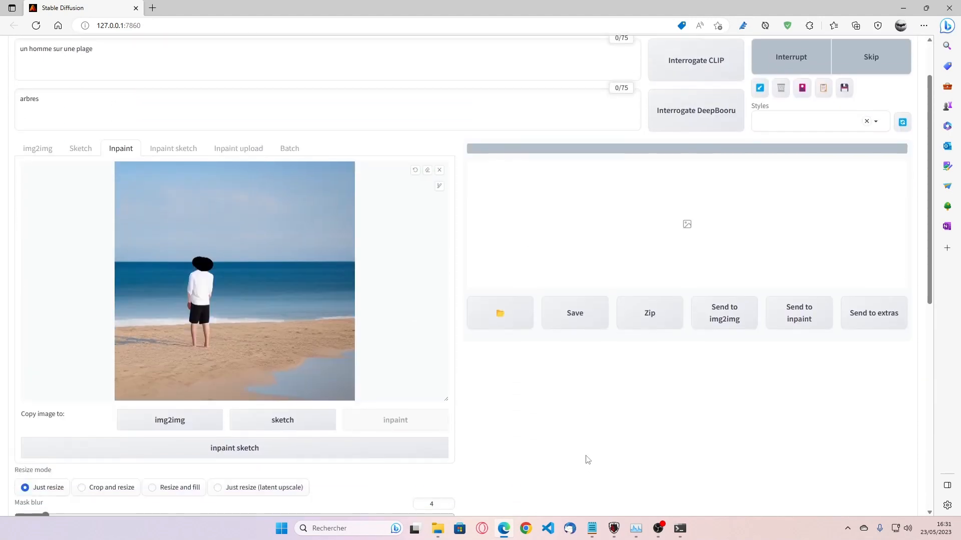
{"action": "scroll", "coordinate": [588, 460], "scroll_direction": "up", "scroll_amount": 1}
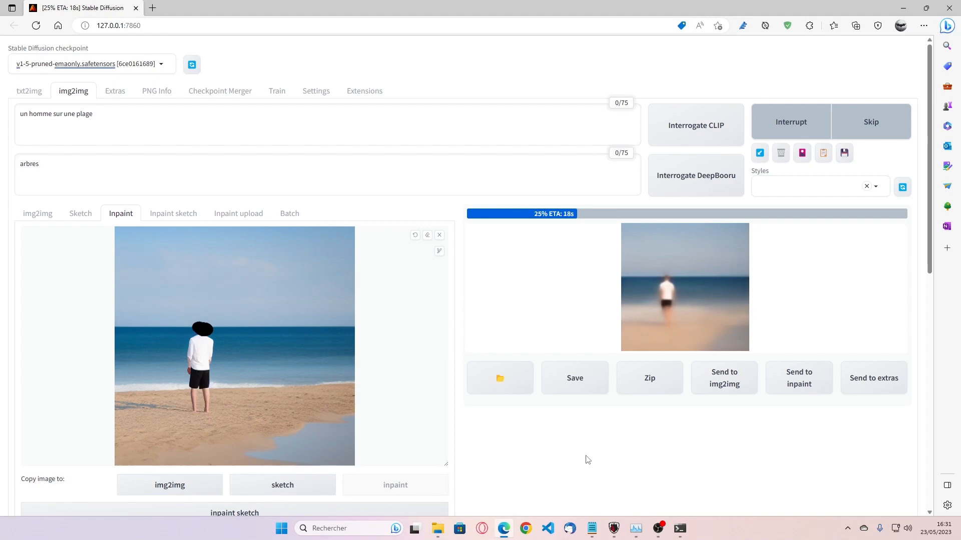
{"action": "scroll", "coordinate": [560, 455], "scroll_direction": "down", "scroll_amount": 7}
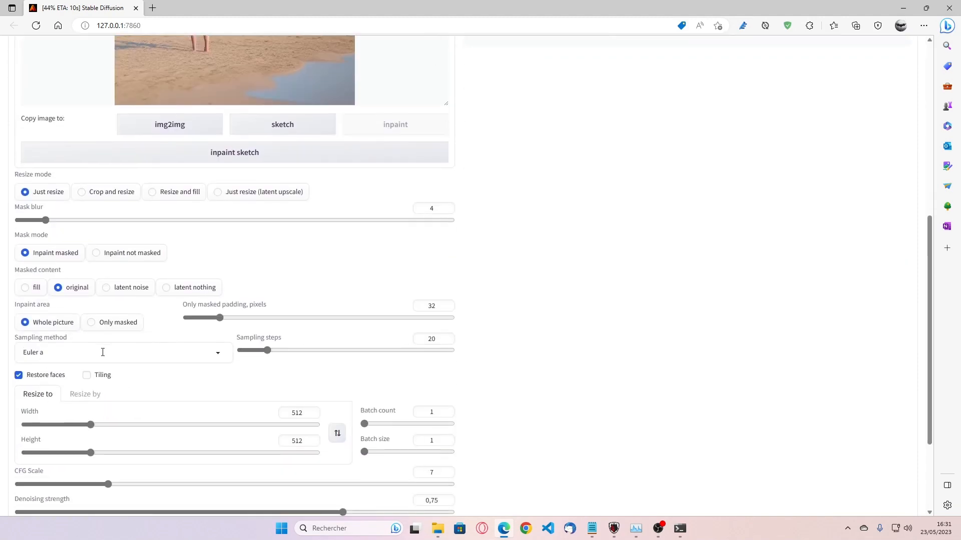
{"action": "scroll", "coordinate": [575, 387], "scroll_direction": "up", "scroll_amount": 3}
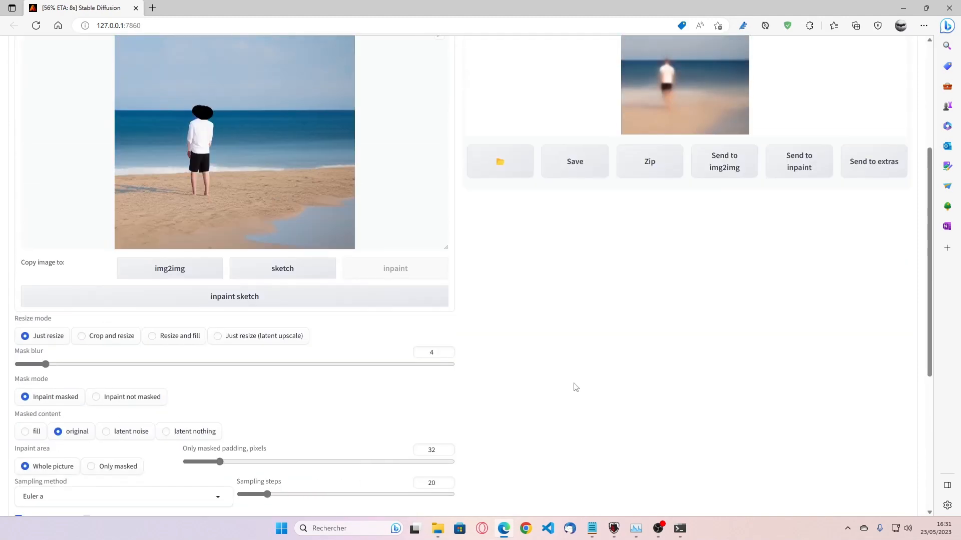
{"action": "scroll", "coordinate": [575, 387], "scroll_direction": "up", "scroll_amount": 4}
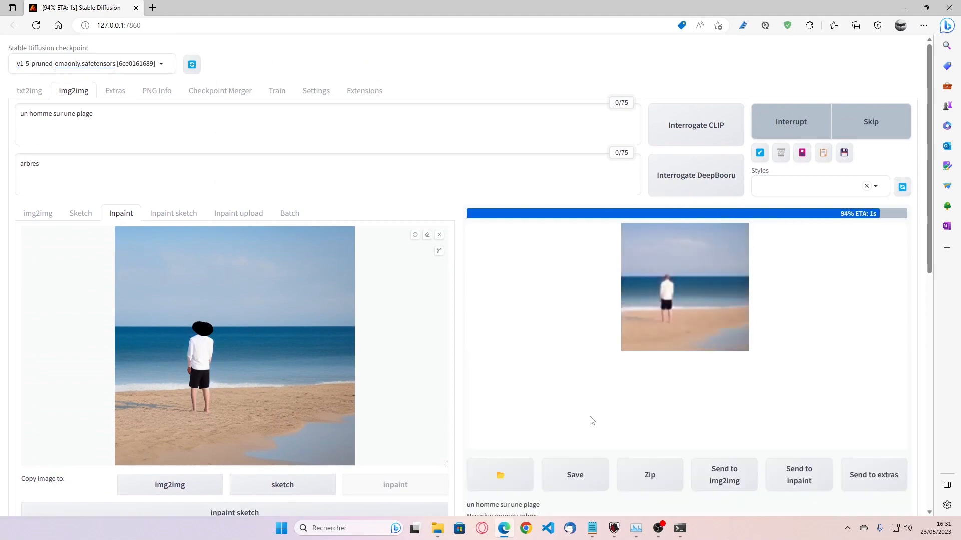
{"action": "left_click", "coordinate": [527, 275]}
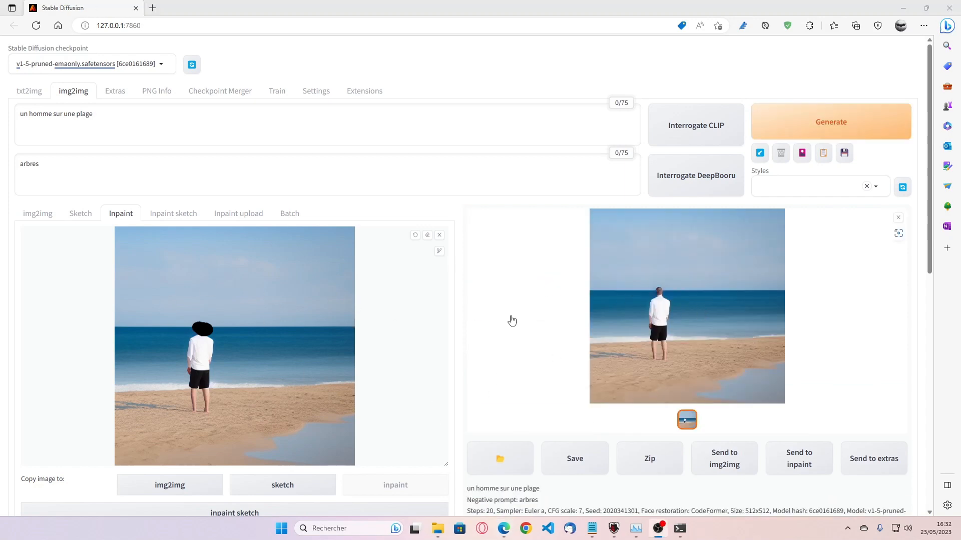
Step: Replace the inpaint source image with the newly generated result and paint a mask over the man's left hand and forearm
{"action": "scroll", "coordinate": [466, 336], "scroll_direction": "down", "scroll_amount": 6}
{"action": "scroll", "coordinate": [421, 351], "scroll_direction": "up", "scroll_amount": 3}
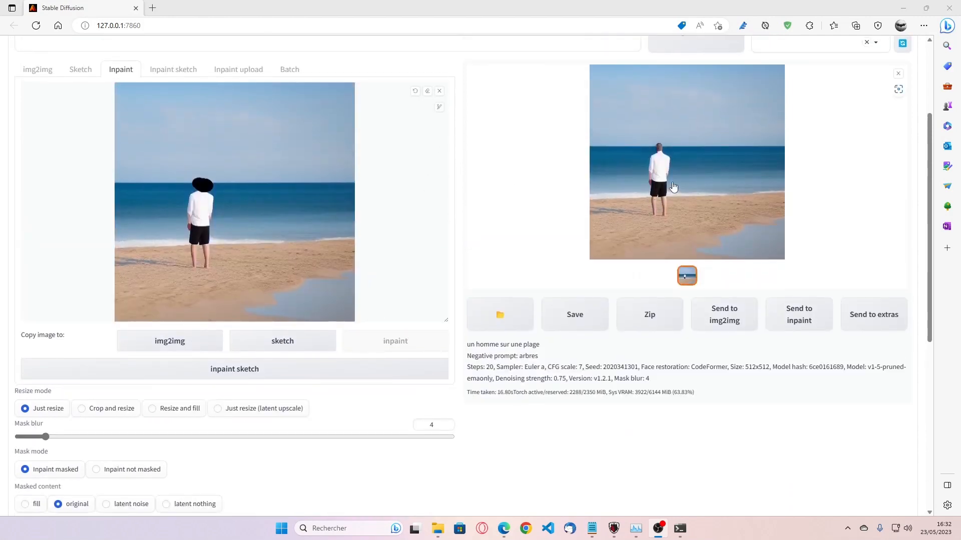
{"action": "left_click_drag", "start_coordinate": [684, 193], "coordinate": [251, 222]}
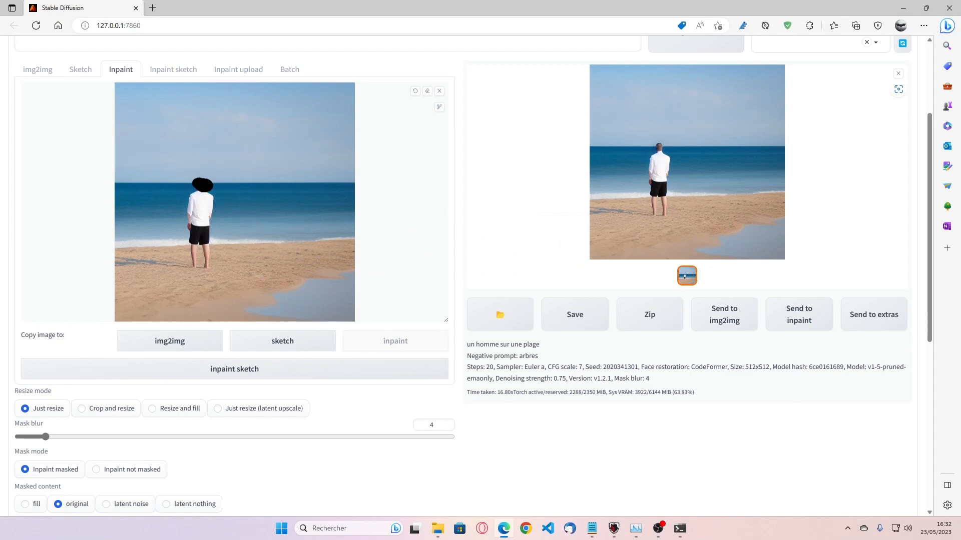
{"action": "left_click", "coordinate": [439, 91]}
{"action": "left_click_drag", "start_coordinate": [729, 168], "coordinate": [176, 198]}
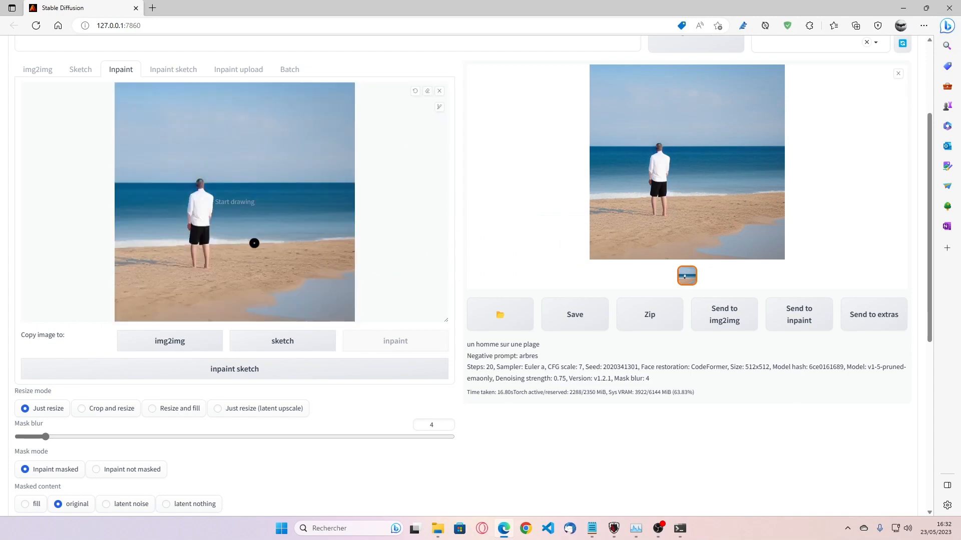
{"action": "left_click_drag", "start_coordinate": [185, 234], "coordinate": [190, 212]}
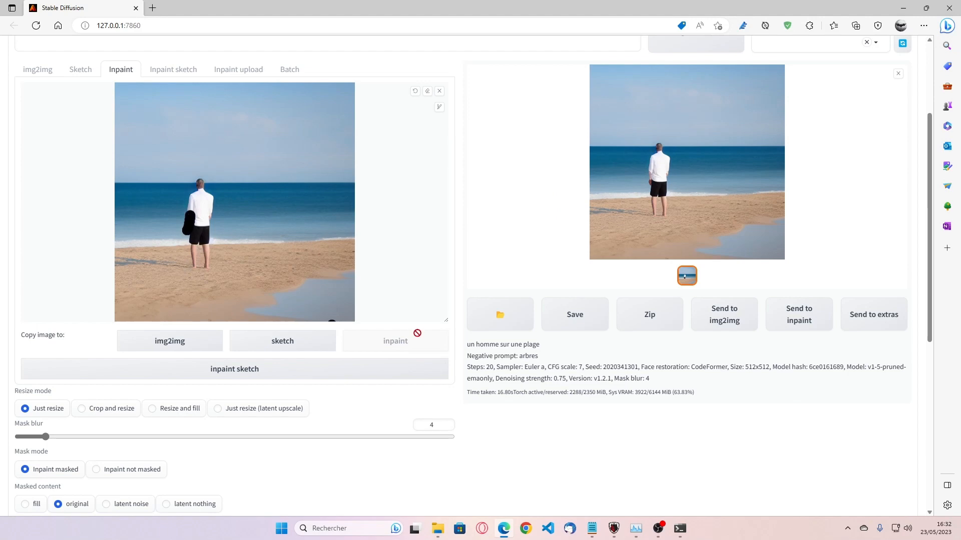
Step: Set the batch count to 4 and generate the inpainted variants of the masked hand
{"action": "scroll", "coordinate": [416, 332], "scroll_direction": "down", "scroll_amount": 3}
{"action": "scroll", "coordinate": [433, 320], "scroll_direction": "down", "scroll_amount": 3}
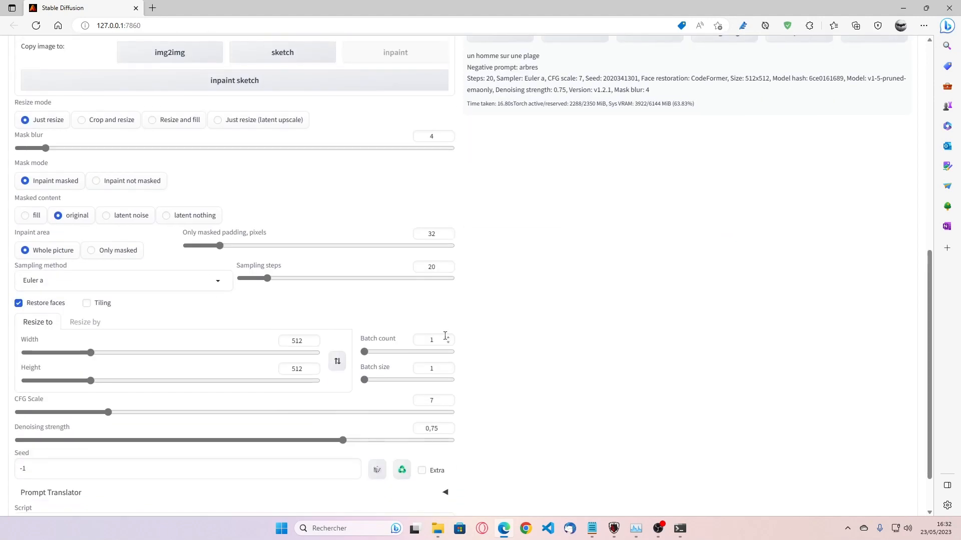
{"action": "double_click", "coordinate": [448, 339]}
{"action": "scroll", "coordinate": [514, 365], "scroll_direction": "up", "scroll_amount": 8}
{"action": "left_click", "coordinate": [800, 123]}
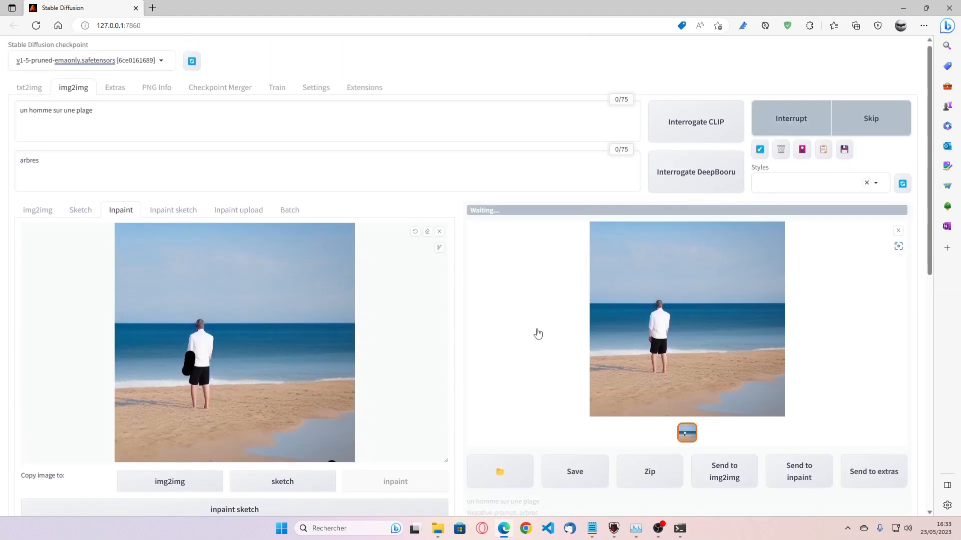
{"action": "scroll", "coordinate": [538, 333], "scroll_direction": "down", "scroll_amount": 2}
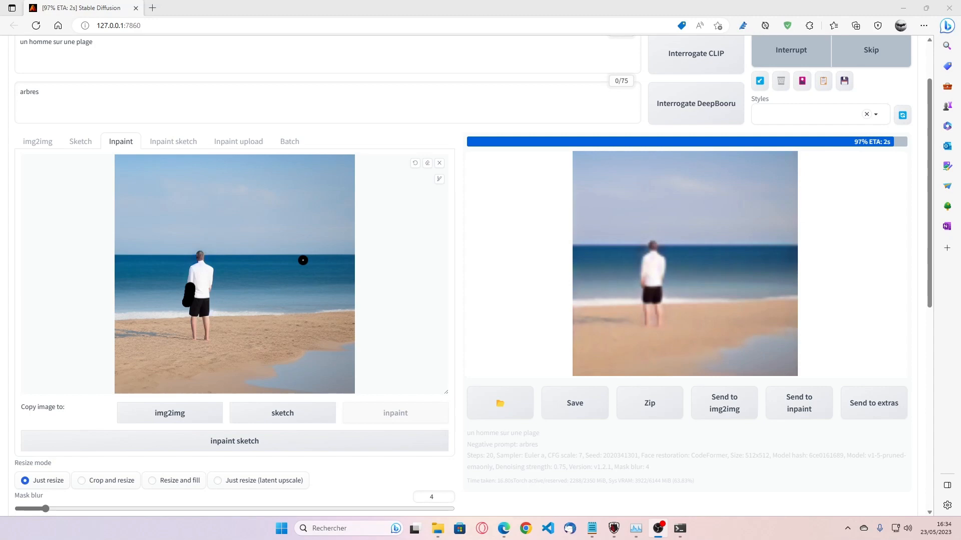
{"action": "scroll", "coordinate": [872, 278], "scroll_direction": "up", "scroll_amount": 2}
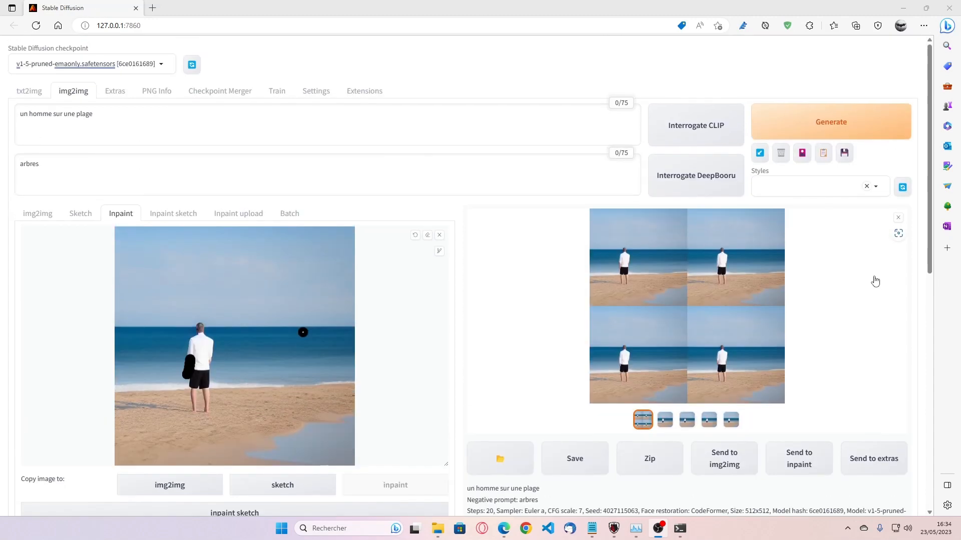
Step: Enlarge the grid of inpainted variants and browse through the individual images to compare them
{"action": "left_click", "coordinate": [636, 275]}
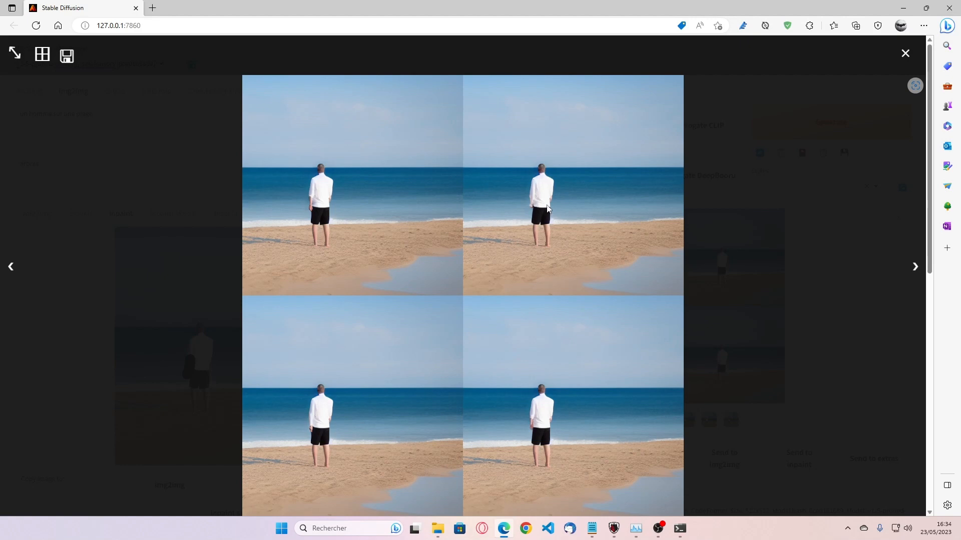
{"action": "left_click", "coordinate": [915, 267]}
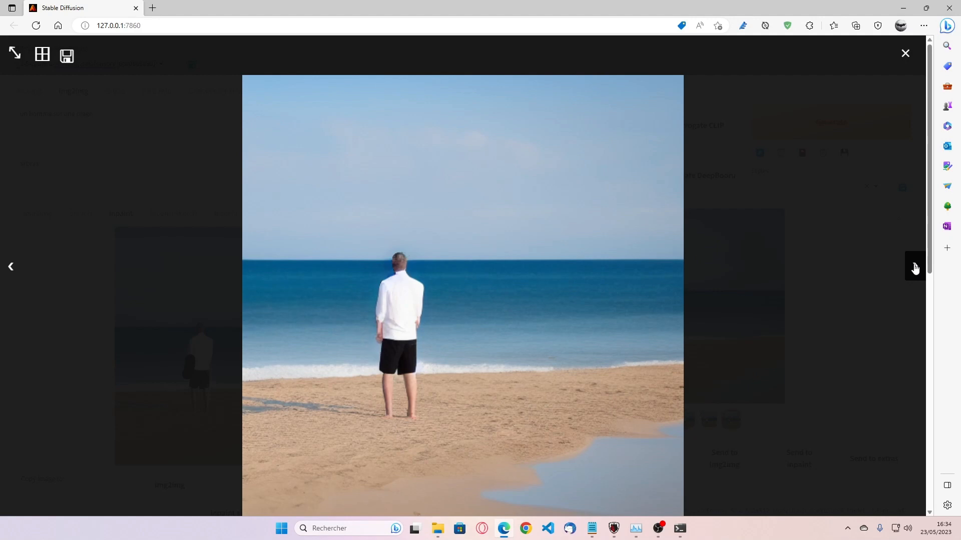
{"action": "left_click", "coordinate": [914, 269]}
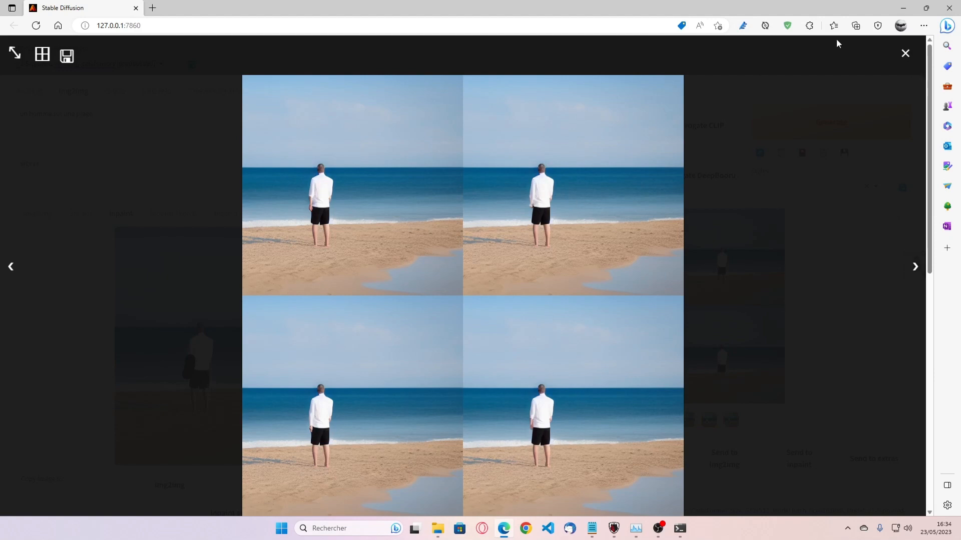
Step: Close the enlarged grid, switch to File Explorer and open the outputs folder inside stable-diffusion-webui
{"action": "left_click", "coordinate": [904, 54]}
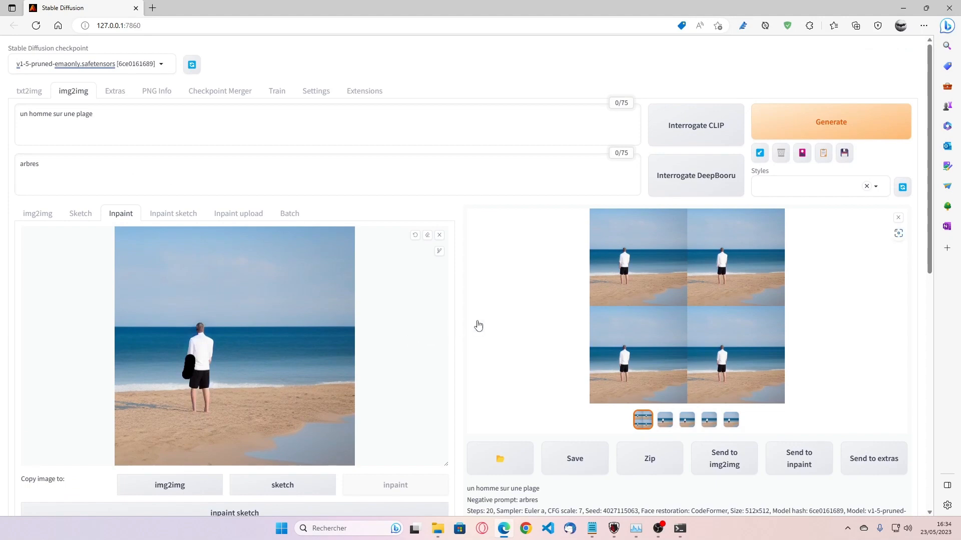
{"action": "left_click", "coordinate": [438, 528]}
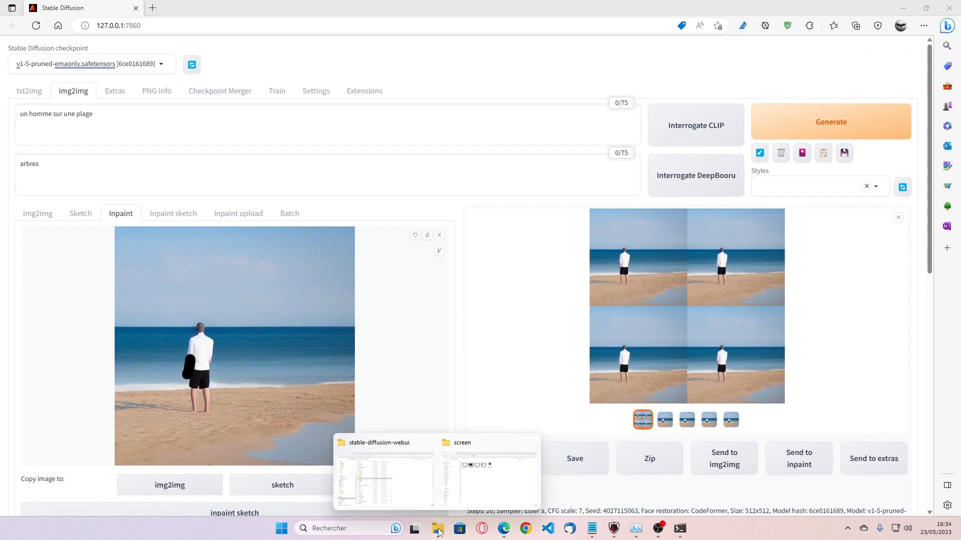
{"action": "left_click", "coordinate": [387, 501]}
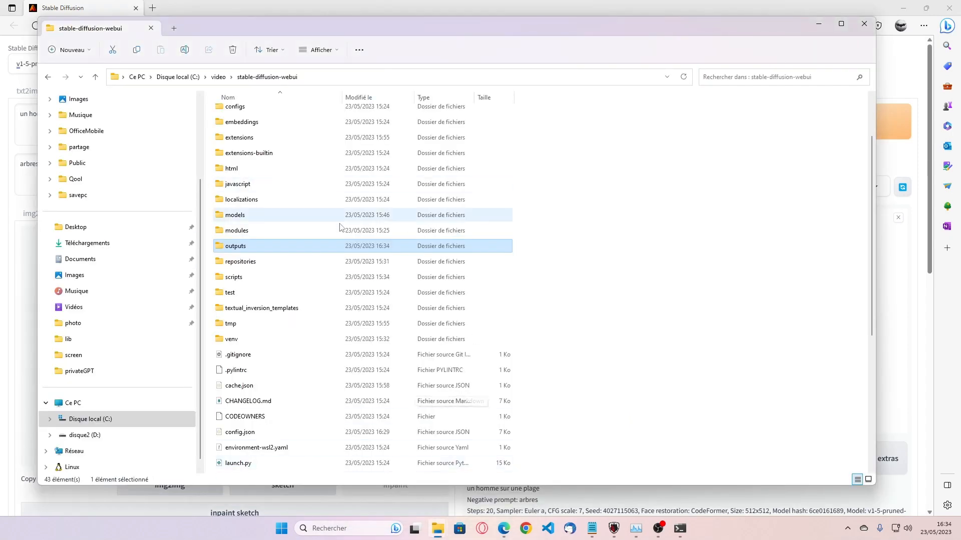
{"action": "scroll", "coordinate": [287, 359], "scroll_direction": "down", "scroll_amount": 3}
{"action": "scroll", "coordinate": [286, 359], "scroll_direction": "down", "scroll_amount": 2}
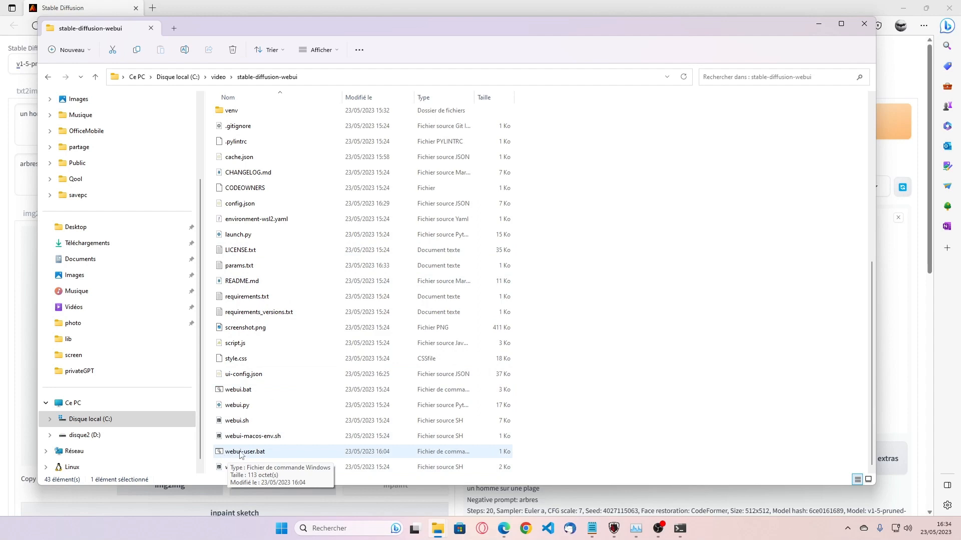
{"action": "scroll", "coordinate": [320, 381], "scroll_direction": "up", "scroll_amount": 5}
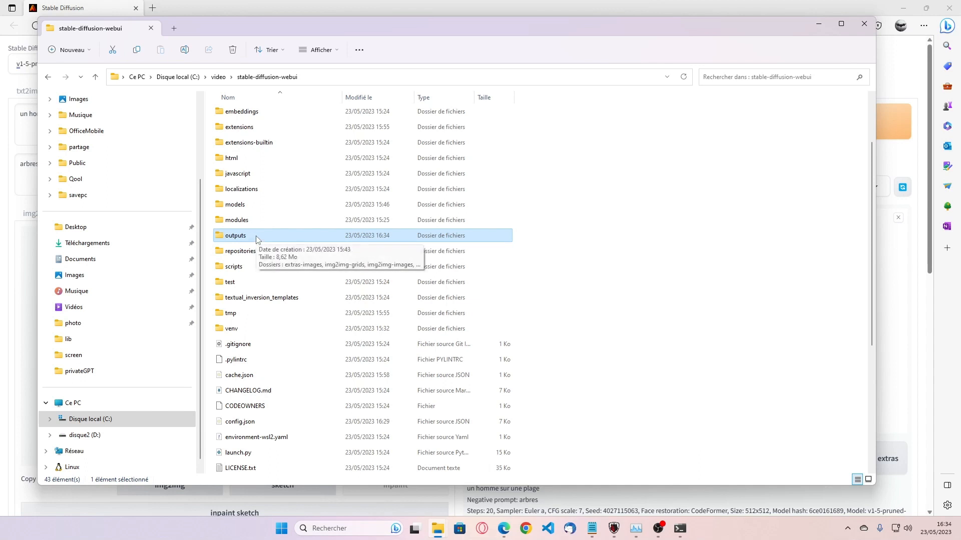
{"action": "double_click", "coordinate": [257, 238]}
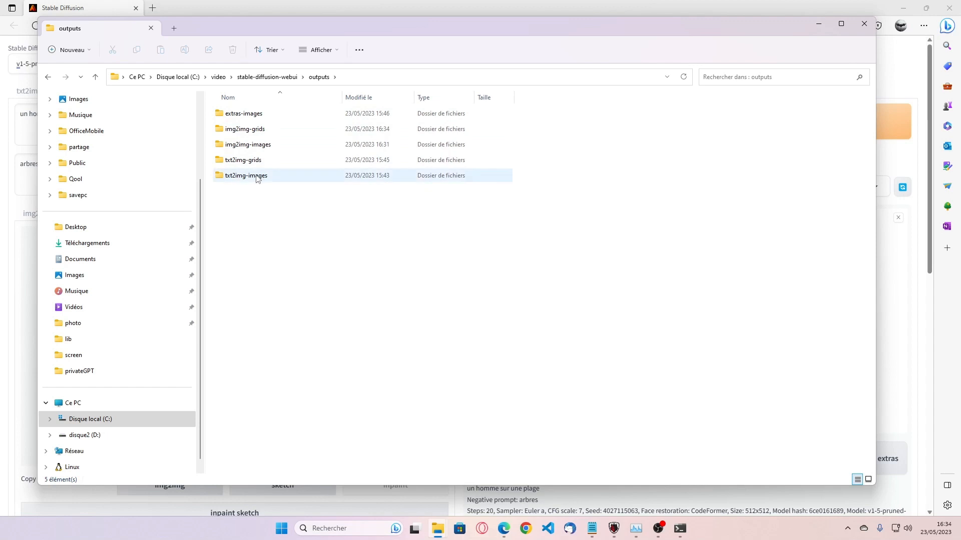
Step: Look into the 2023-05-23 folder of txt2img-images and return to the outputs folder
{"action": "double_click", "coordinate": [244, 179]}
{"action": "left_click", "coordinate": [237, 114]}
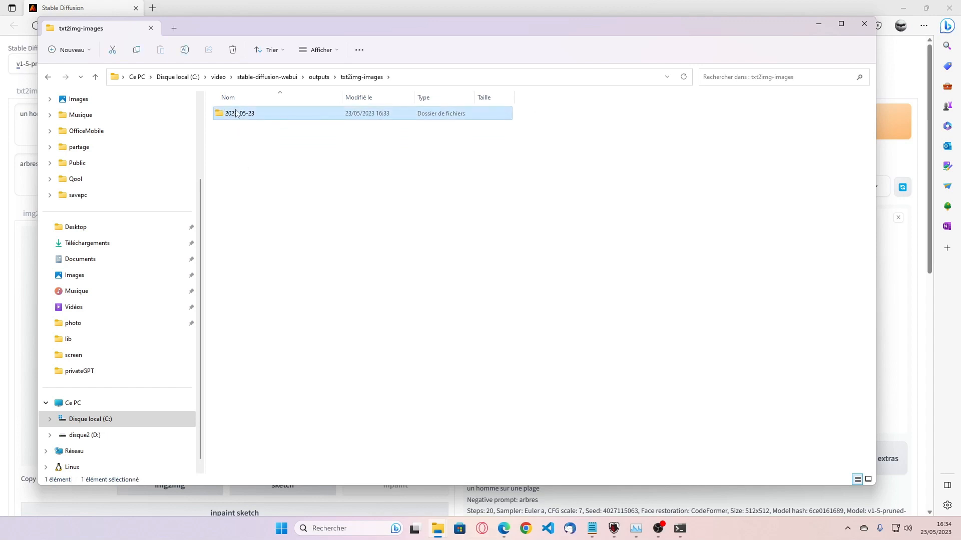
{"action": "double_click", "coordinate": [237, 114]}
{"action": "left_click", "coordinate": [366, 78]}
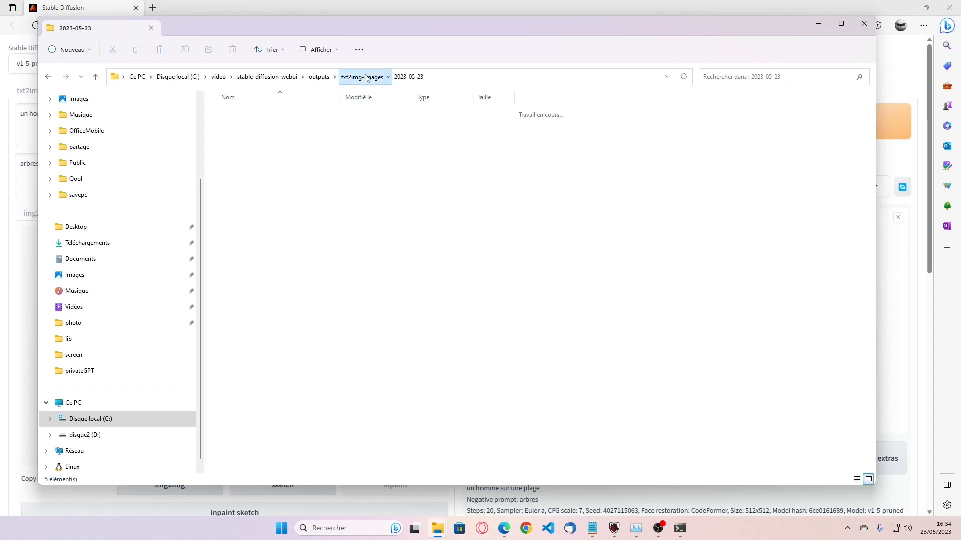
{"action": "left_click", "coordinate": [319, 77]}
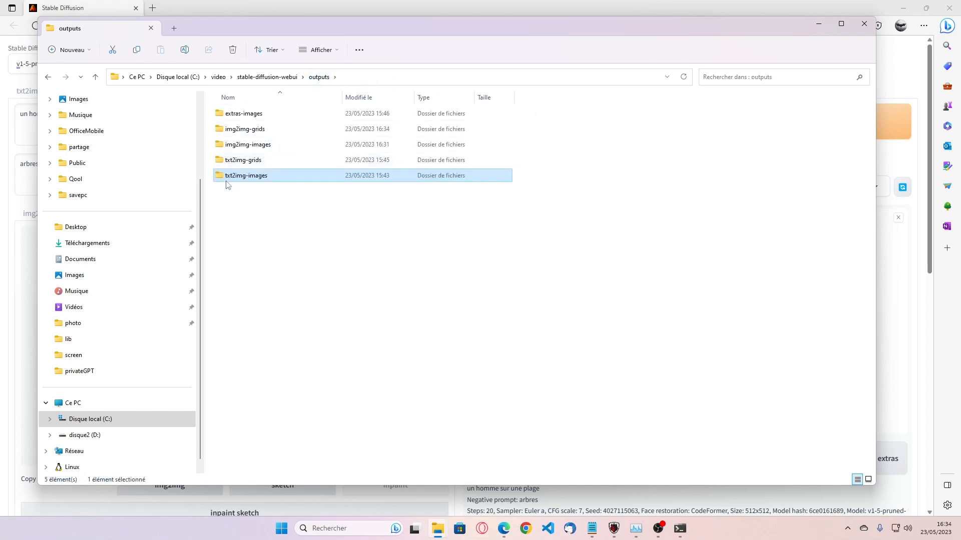
Step: Open the 2023-05-23 folder of img2img-images and browse its saved pictures in the photo viewer, starting with the first one
{"action": "double_click", "coordinate": [231, 156]}
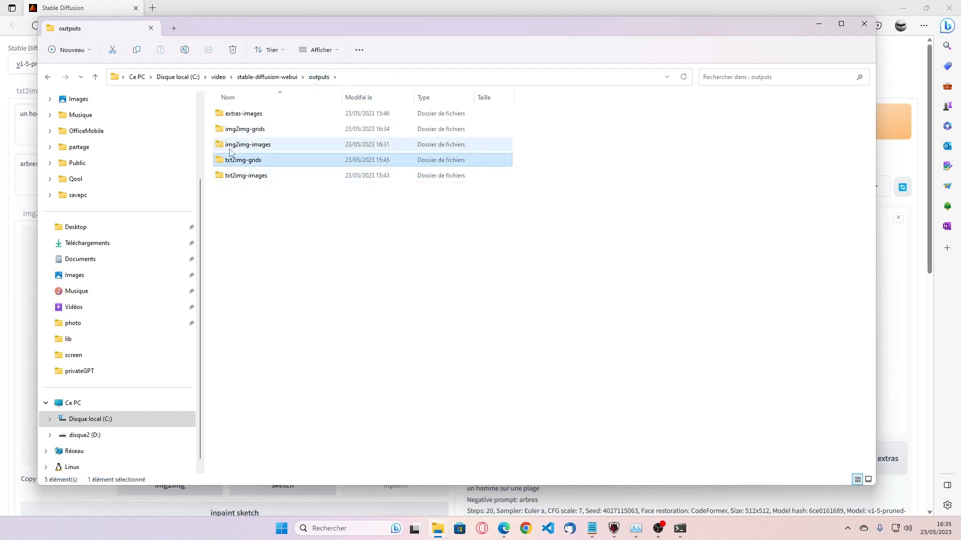
{"action": "double_click", "coordinate": [236, 113]}
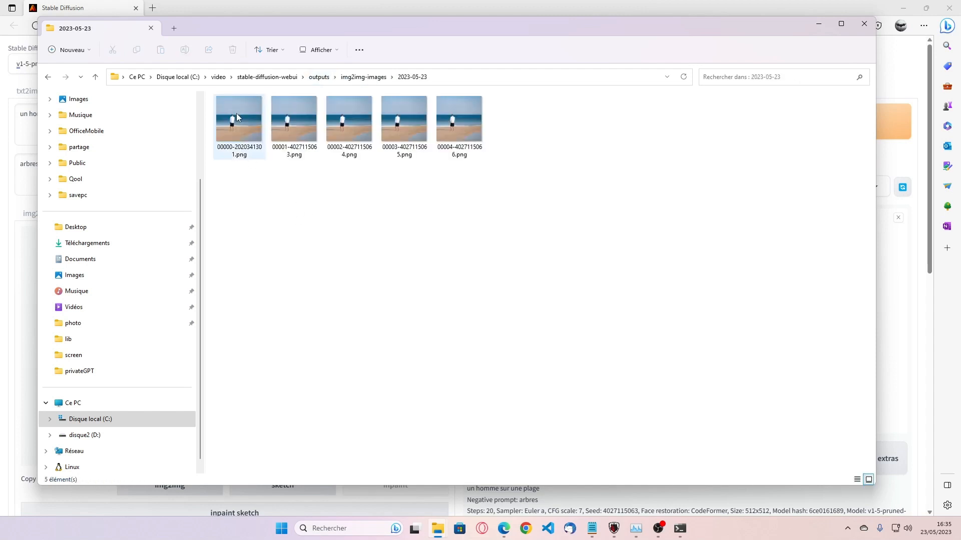
{"action": "double_click", "coordinate": [244, 122]}
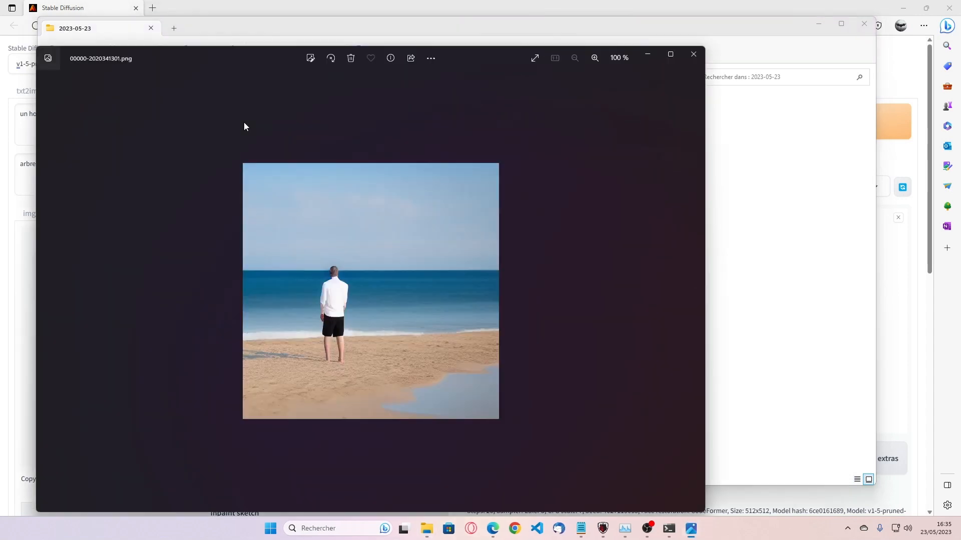
{"action": "key", "text": "Right"}
{"action": "key", "text": "Right"}
{"action": "key", "text": "Right"}
{"action": "key", "text": "Right"}
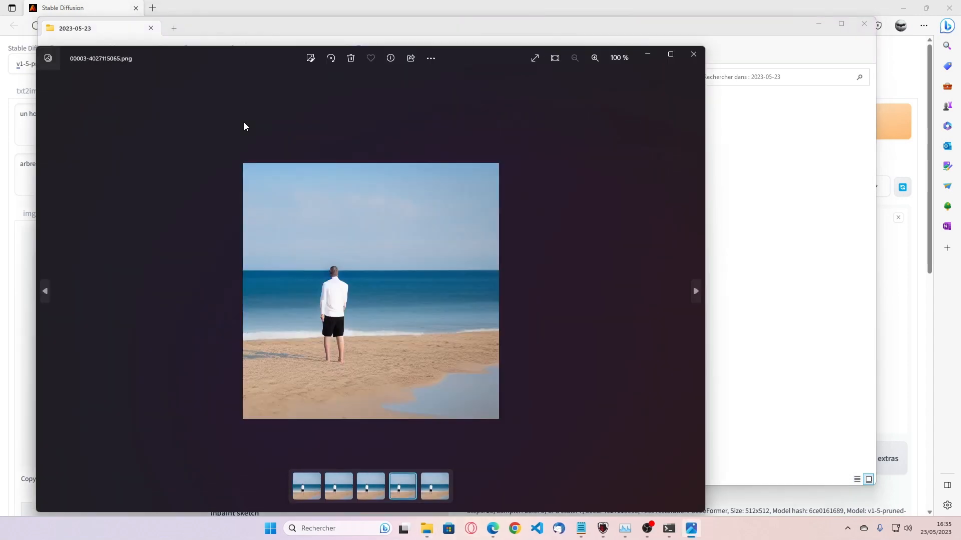
{"action": "key", "text": "Left"}
{"action": "key", "text": "Left"}
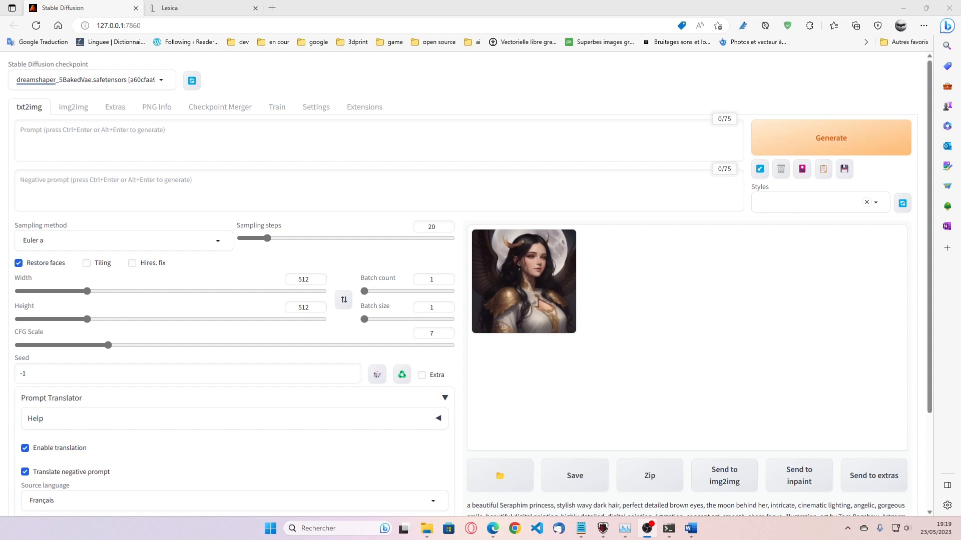
Step: View the generated portrait of the winged princess at enlarged size and close the enlarged view
{"action": "left_click", "coordinate": [530, 294]}
{"action": "left_click", "coordinate": [675, 303]}
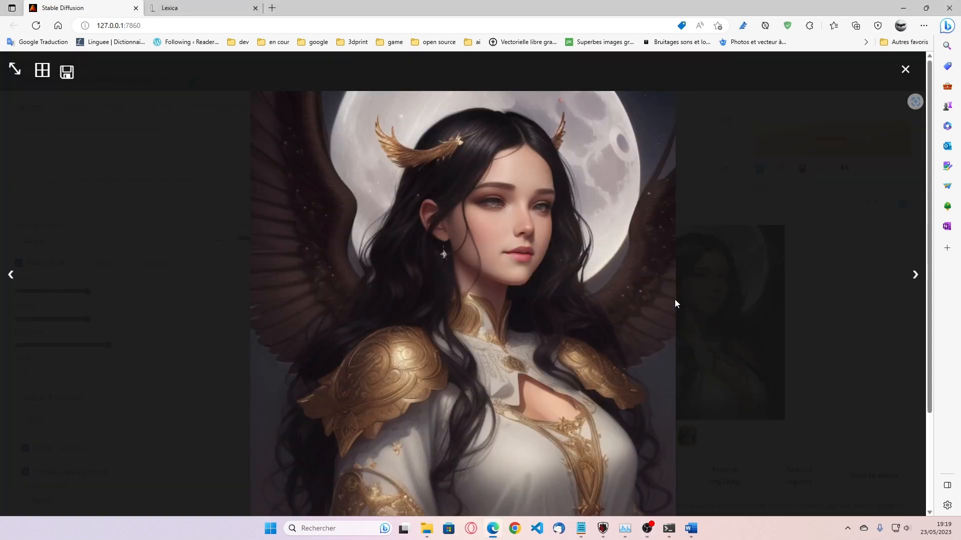
{"action": "left_click", "coordinate": [904, 70]}
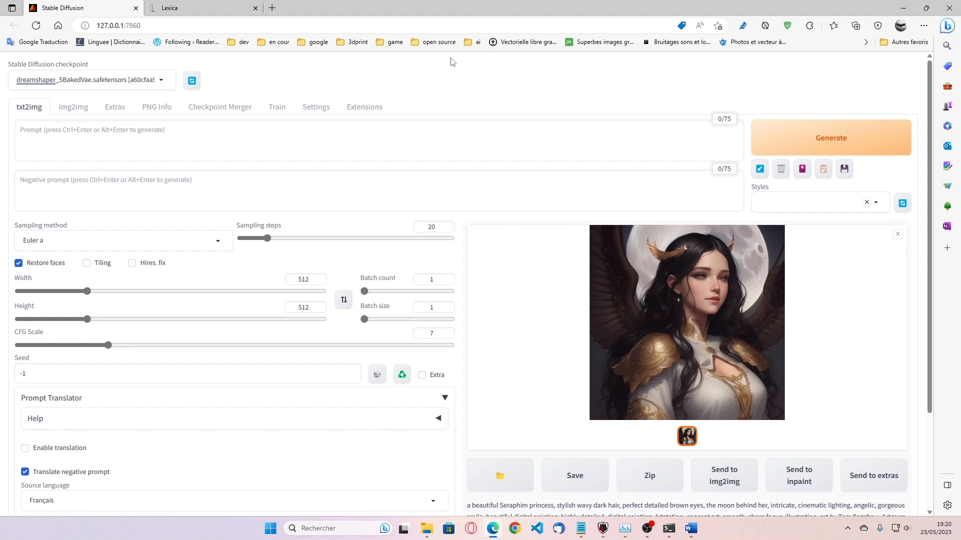
Step: Switch to the Lexica site and replace the image search term with "femme"
{"action": "left_click", "coordinate": [200, 7]}
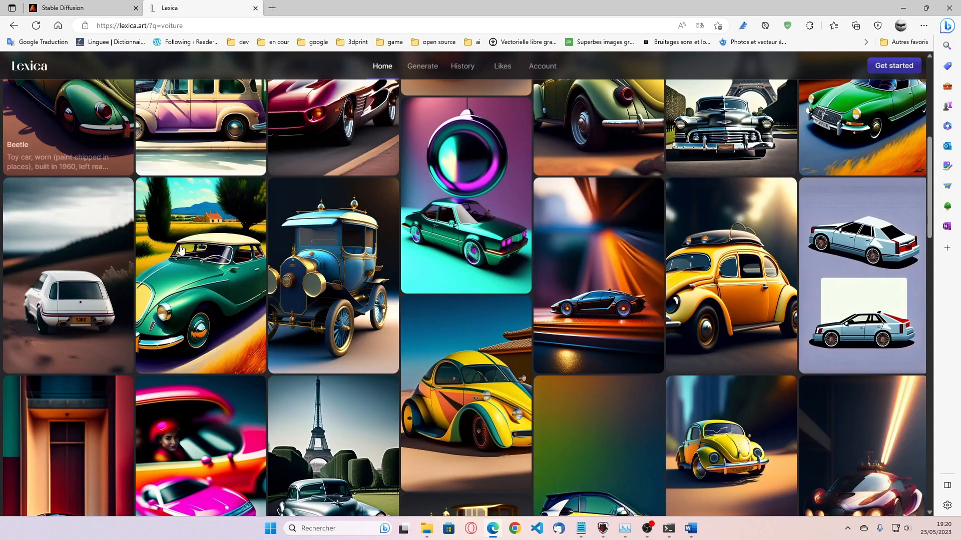
{"action": "scroll", "coordinate": [293, 238], "scroll_direction": "up", "scroll_amount": 5}
{"action": "scroll", "coordinate": [294, 239], "scroll_direction": "up", "scroll_amount": 2}
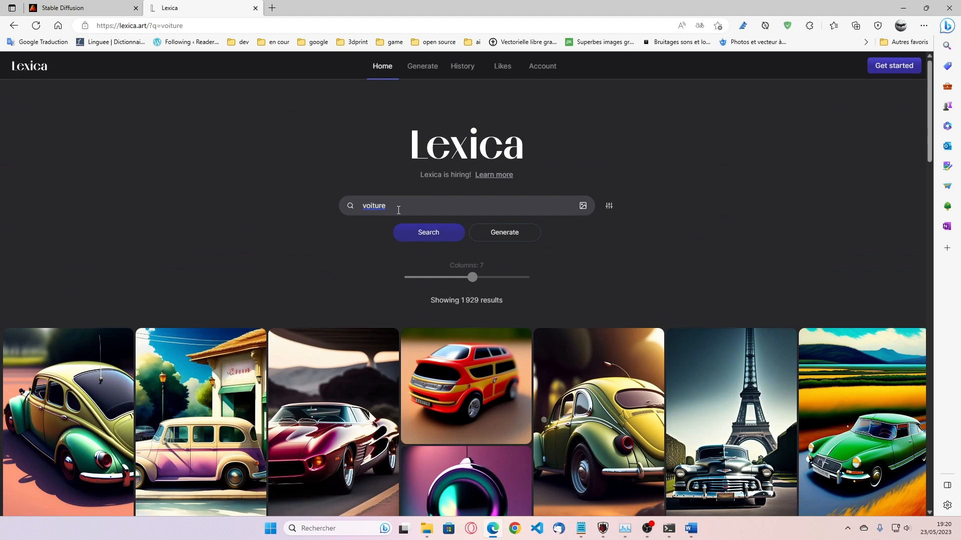
{"action": "left_click_drag", "start_coordinate": [399, 210], "coordinate": [344, 210]}
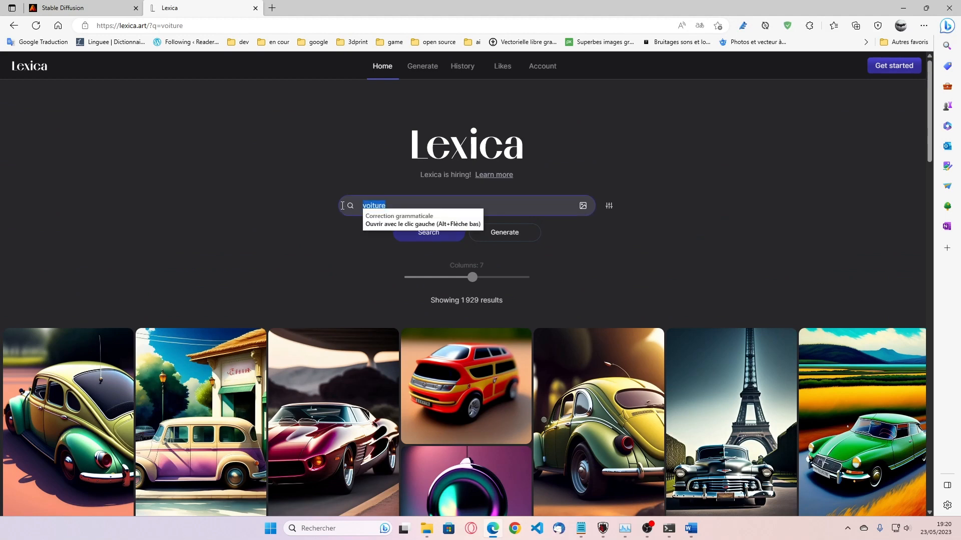
{"action": "type", "text": "femme"}
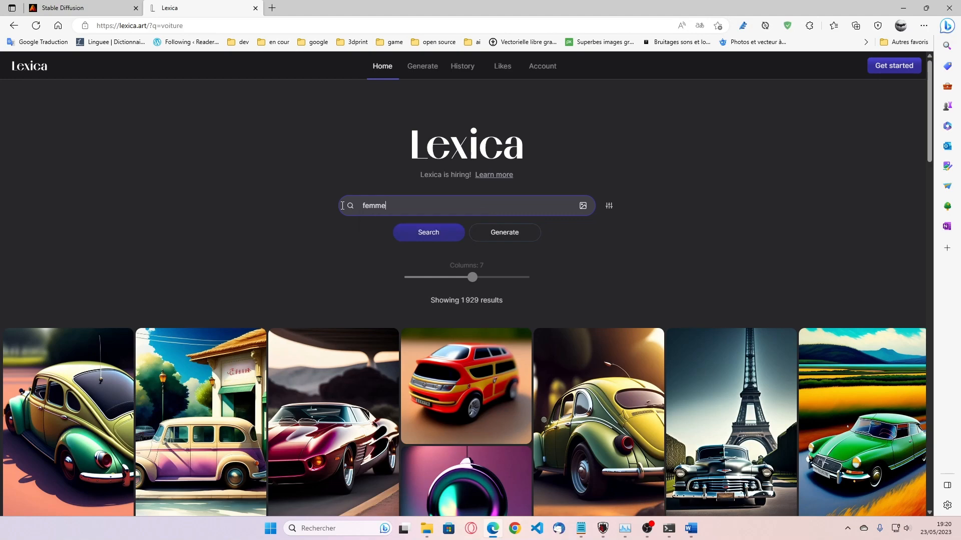
{"action": "key", "text": "Return"}
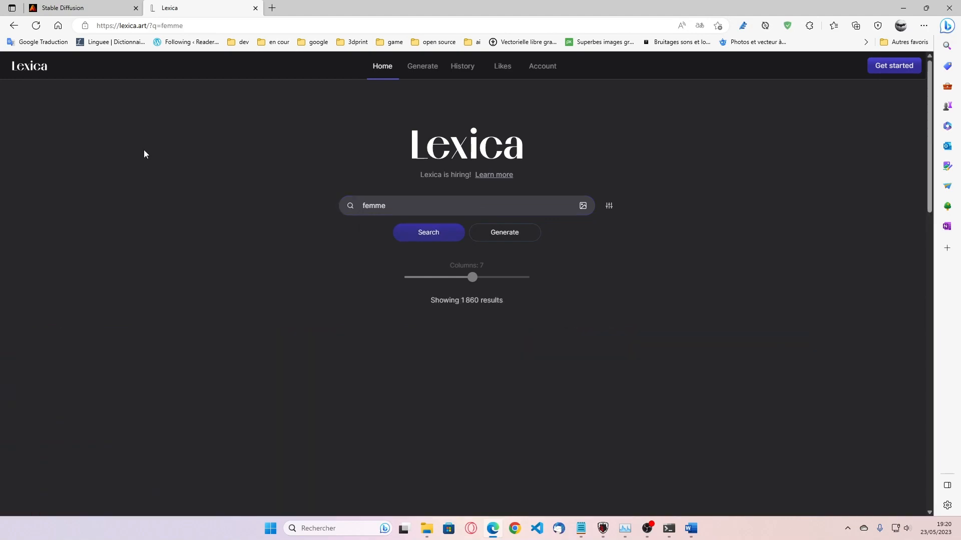
Step: Open the portrait of the pilot woman with golden goggles from the results and copy its prompt
{"action": "scroll", "coordinate": [125, 187], "scroll_direction": "down", "scroll_amount": 4}
{"action": "scroll", "coordinate": [285, 313], "scroll_direction": "down", "scroll_amount": 3}
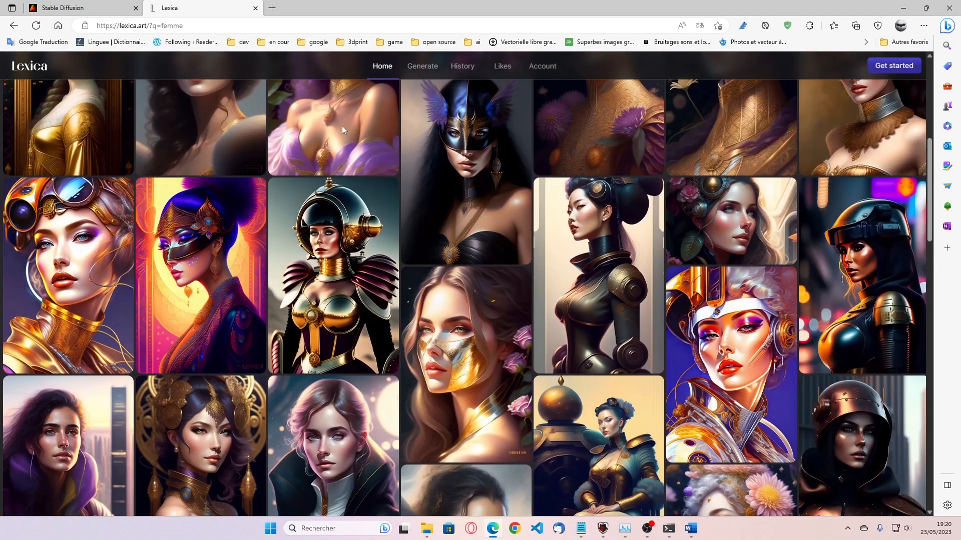
{"action": "left_click", "coordinate": [51, 243]}
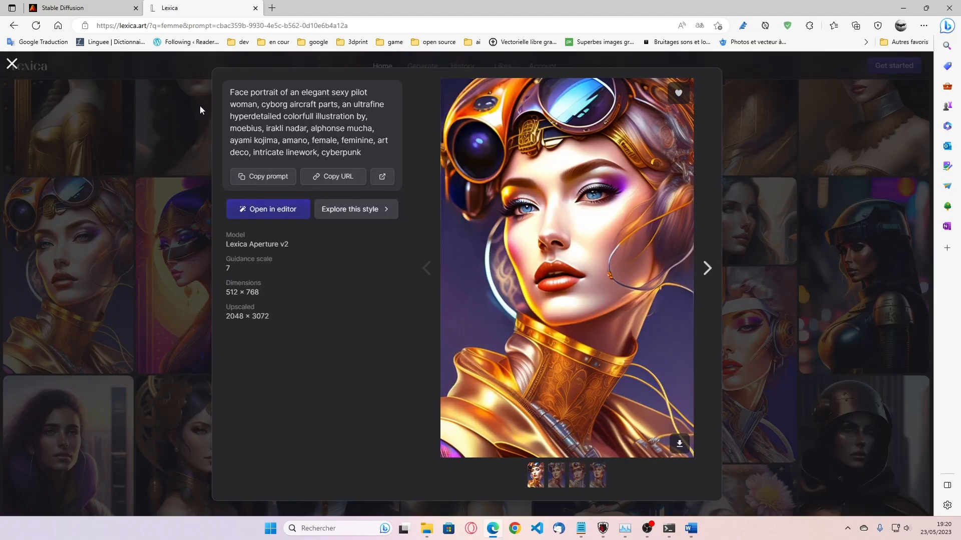
{"action": "left_click_drag", "start_coordinate": [343, 104], "coordinate": [375, 115]}
{"action": "left_click", "coordinate": [263, 176]}
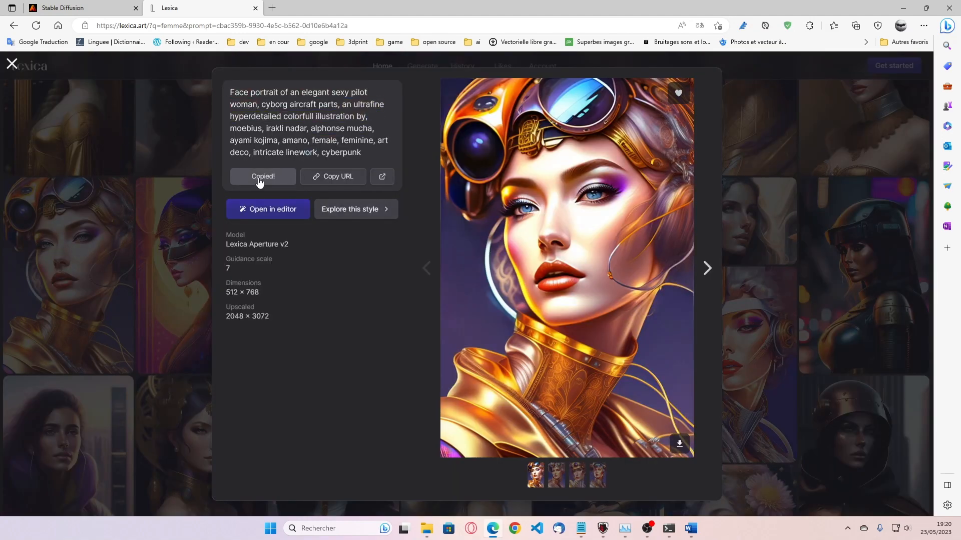
Step: Paste the copied pilot woman prompt into the Stable Diffusion txt2img prompt and generate the image
{"action": "left_click", "coordinate": [78, 8]}
{"action": "left_click", "coordinate": [167, 151]}
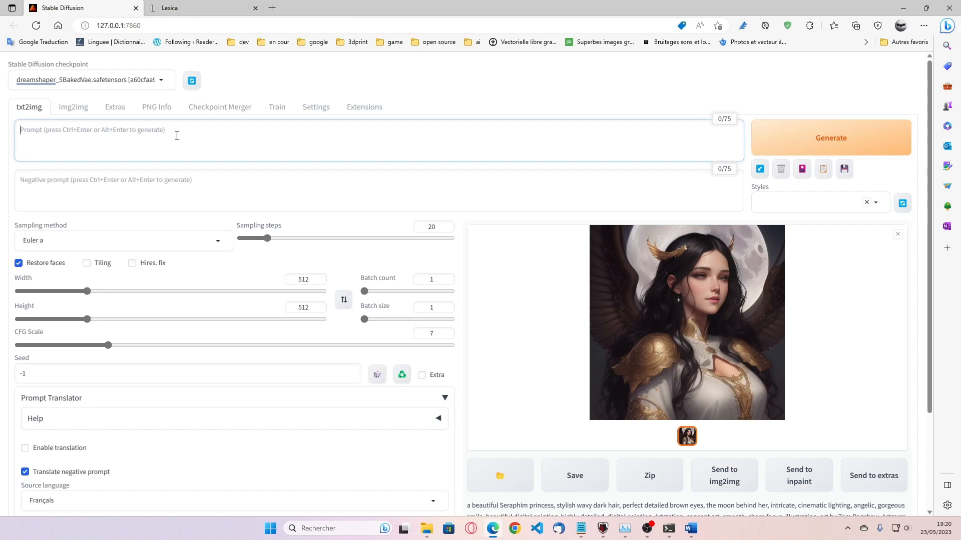
{"action": "key", "text": "ctrl+v"}
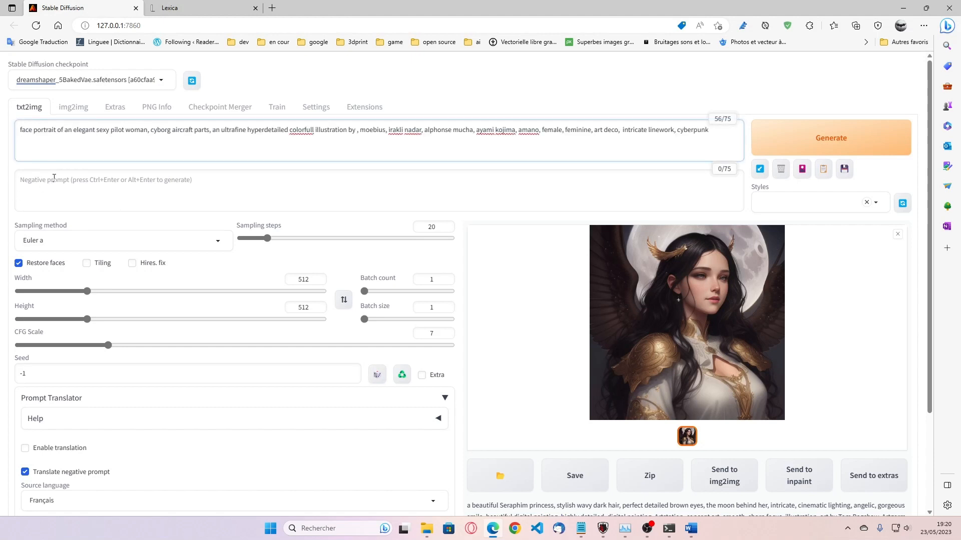
{"action": "left_click", "coordinate": [832, 140]}
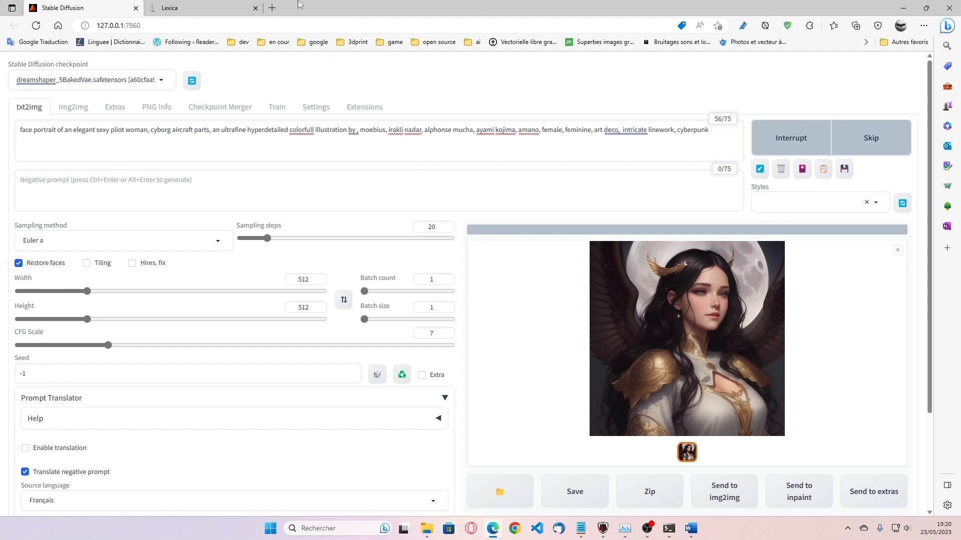
Step: Return to Lexica, close the pilot woman's image details and search for "car" images
{"action": "left_click", "coordinate": [190, 9]}
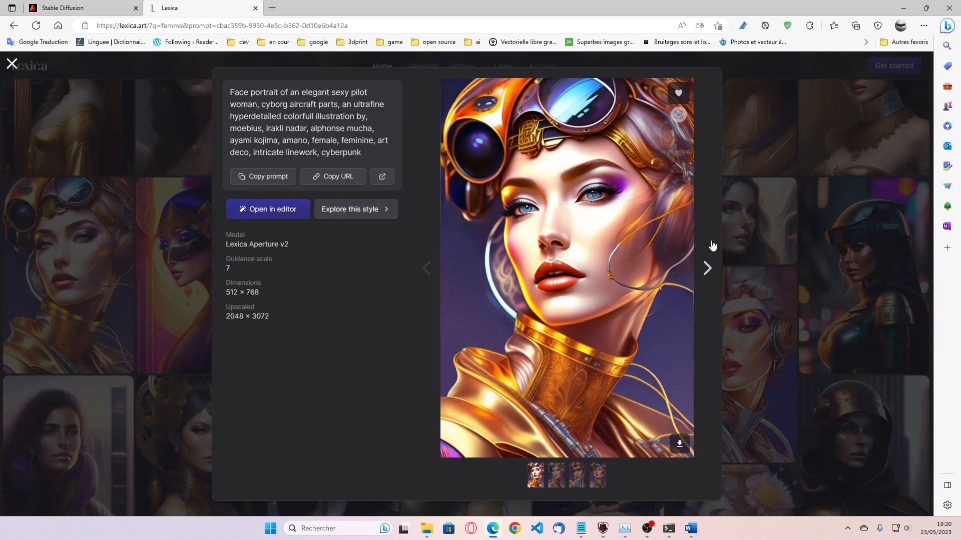
{"action": "left_click", "coordinate": [749, 153]}
{"action": "scroll", "coordinate": [503, 271], "scroll_direction": "up", "scroll_amount": 5}
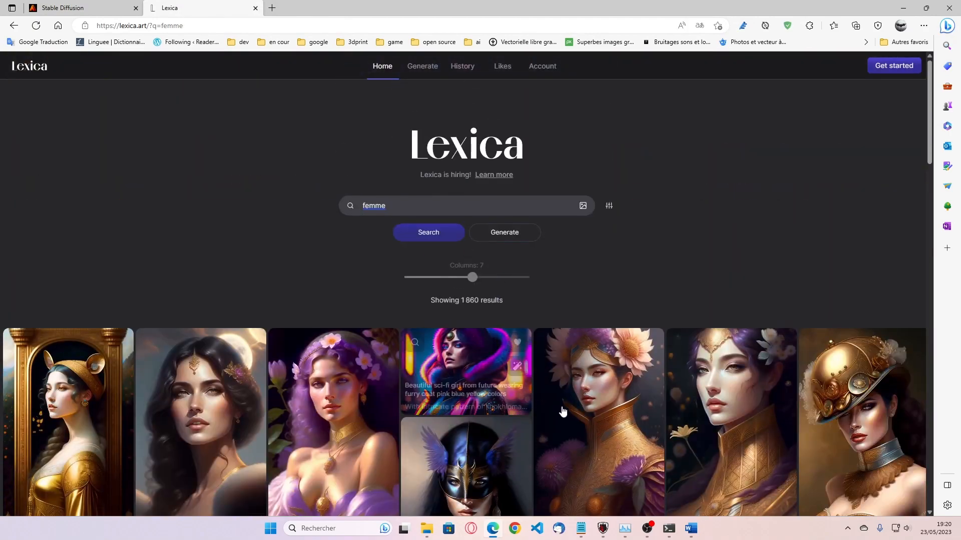
{"action": "scroll", "coordinate": [601, 375], "scroll_direction": "down", "scroll_amount": 2}
{"action": "scroll", "coordinate": [395, 184], "scroll_direction": "up", "scroll_amount": 2}
{"action": "double_click", "coordinate": [400, 206]}
{"action": "left_click_drag", "start_coordinate": [401, 206], "coordinate": [359, 206]}
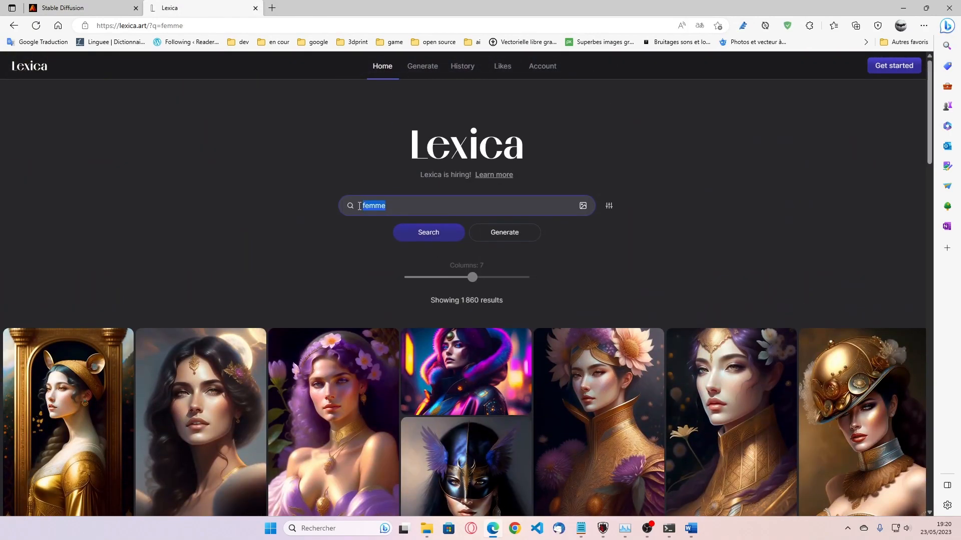
{"action": "type", "text": "car"}
{"action": "key", "text": "Return"}
Step: Open the dark sci-fi car with orange wheels to examine its prompt, and close its details
{"action": "scroll", "coordinate": [401, 244], "scroll_direction": "down", "scroll_amount": 10}
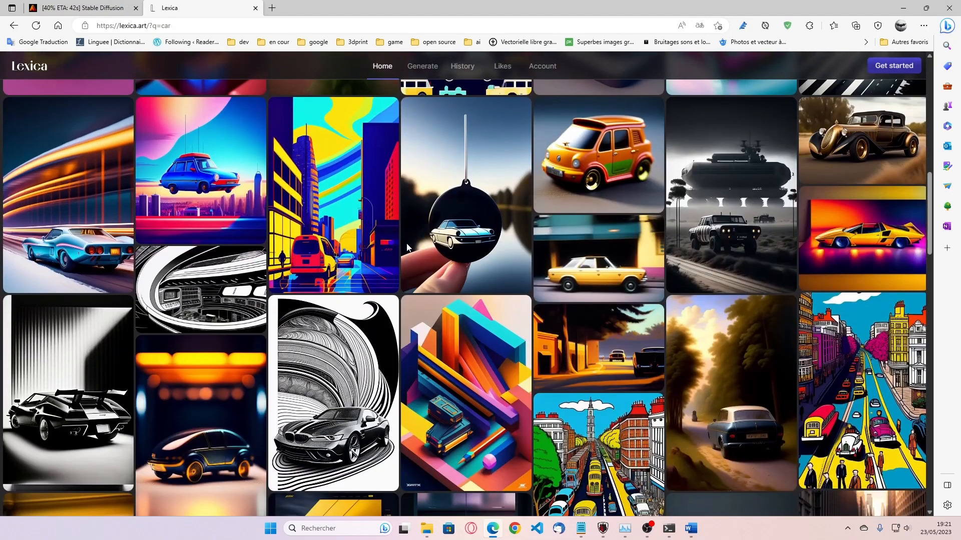
{"action": "left_click", "coordinate": [217, 396]}
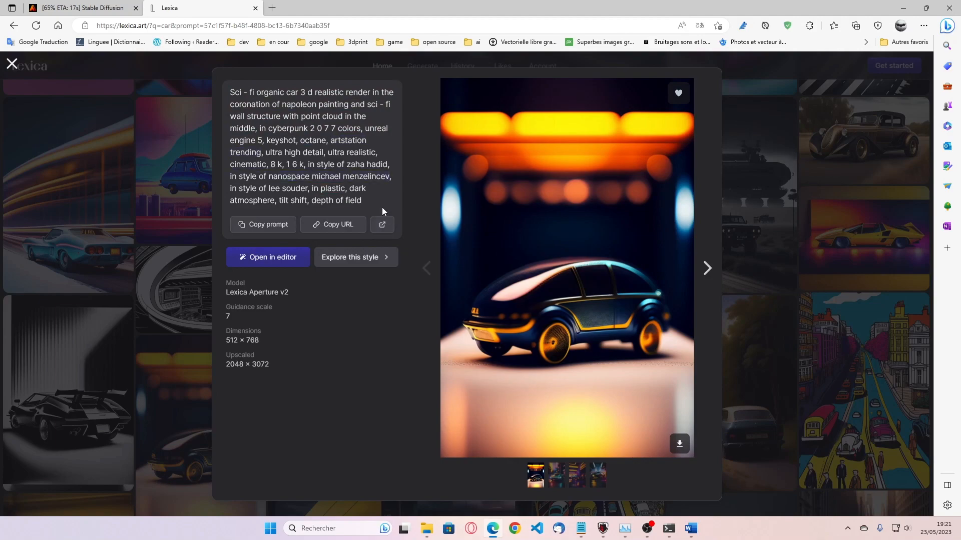
{"action": "left_click", "coordinate": [819, 356]}
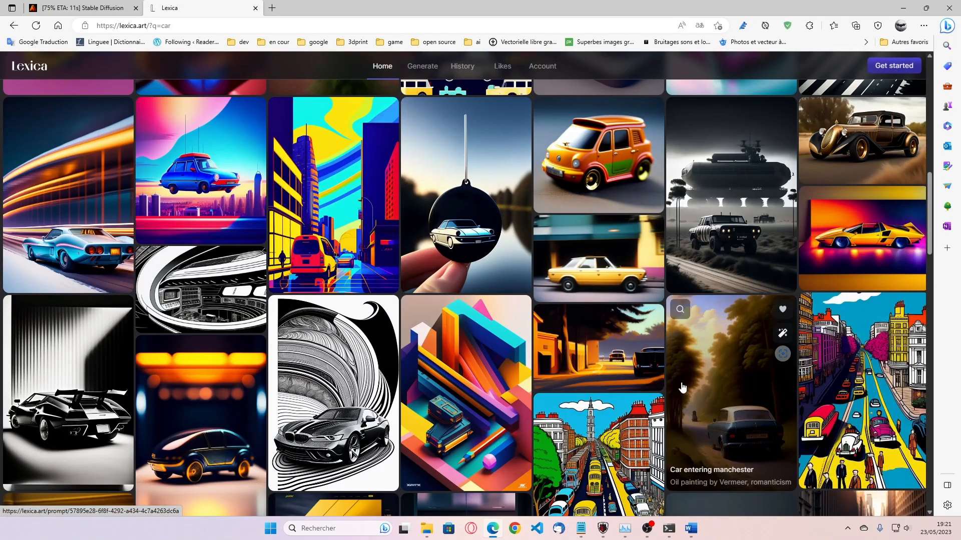
Step: Replace the Lexica search term with "montange" and run the search
{"action": "scroll", "coordinate": [496, 215], "scroll_direction": "up", "scroll_amount": 10}
{"action": "left_click_drag", "start_coordinate": [497, 214], "coordinate": [335, 208]}
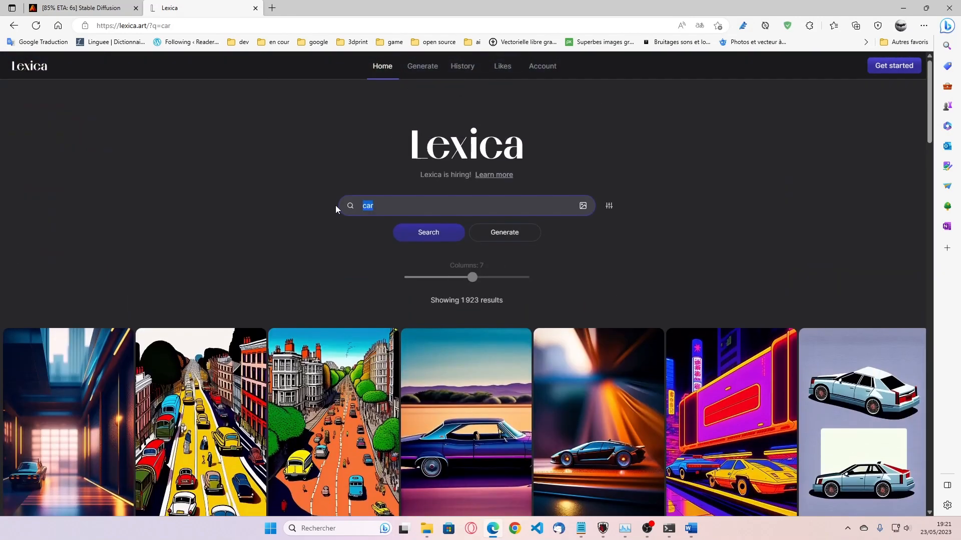
{"action": "type", "text": "montange"}
{"action": "key", "text": "Return"}
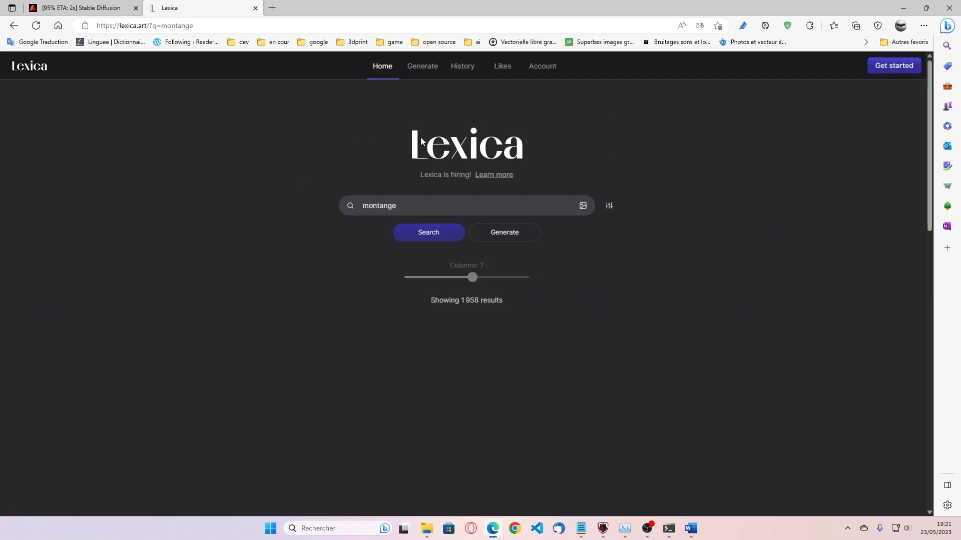
Step: Check the generated pilot woman in Stable Diffusion, return to Lexica and search for "femme" images
{"action": "left_click", "coordinate": [68, 6]}
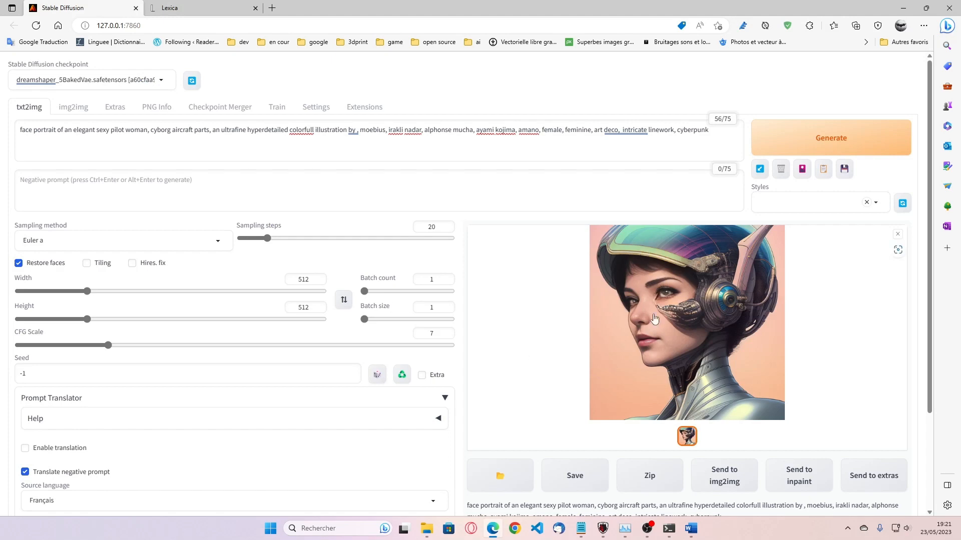
{"action": "left_click", "coordinate": [188, 8]}
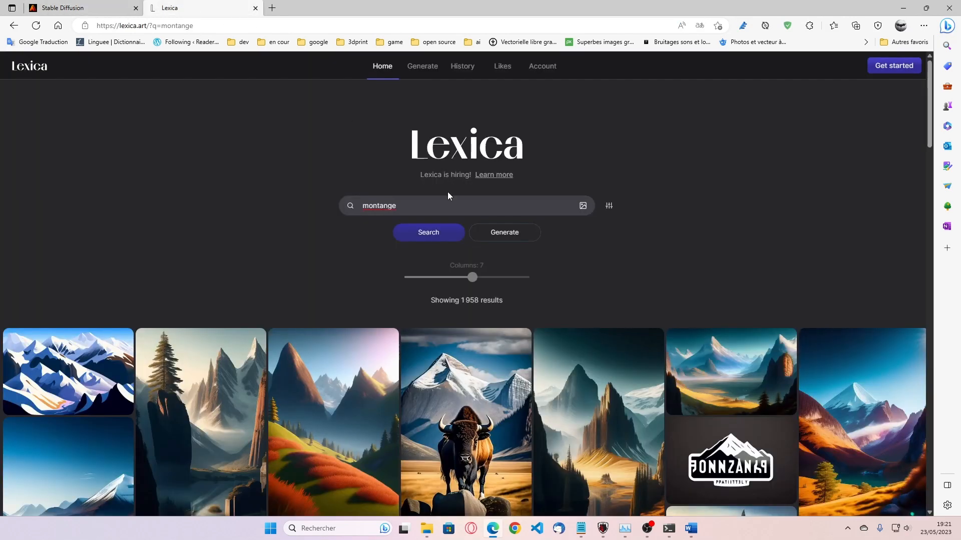
{"action": "left_click_drag", "start_coordinate": [449, 200], "coordinate": [252, 202]}
{"action": "type", "text": "femme"}
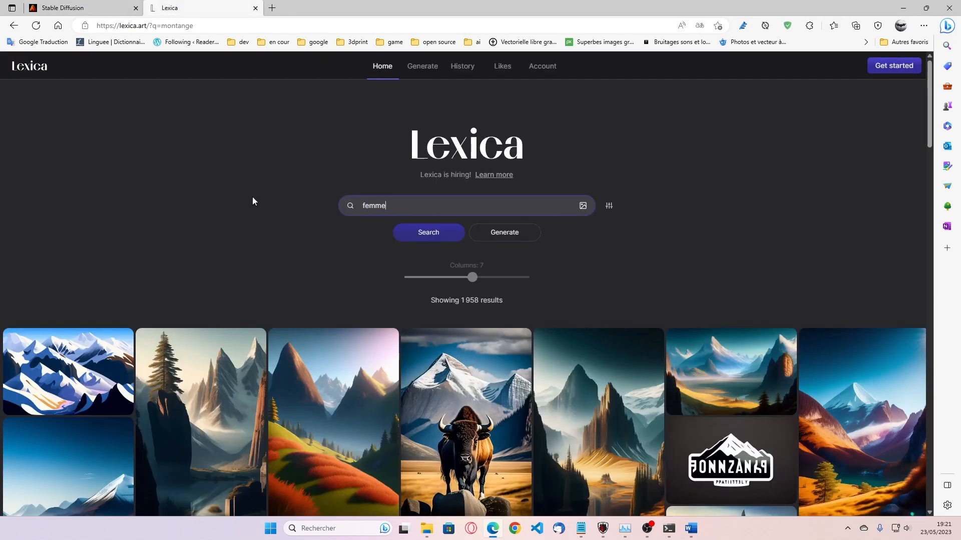
{"action": "key", "text": "Return"}
{"action": "scroll", "coordinate": [285, 222], "scroll_direction": "down", "scroll_amount": 4}
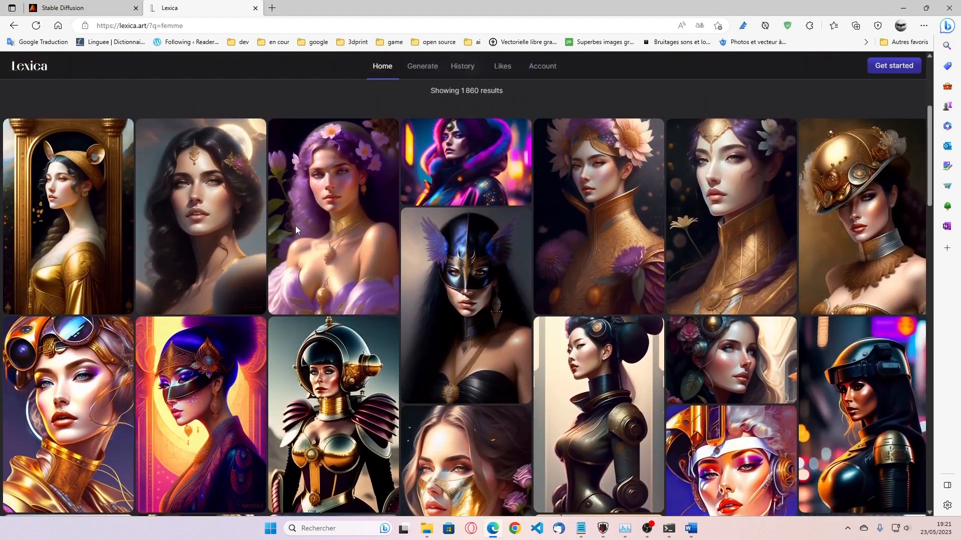
{"action": "scroll", "coordinate": [296, 227], "scroll_direction": "down", "scroll_amount": 1}
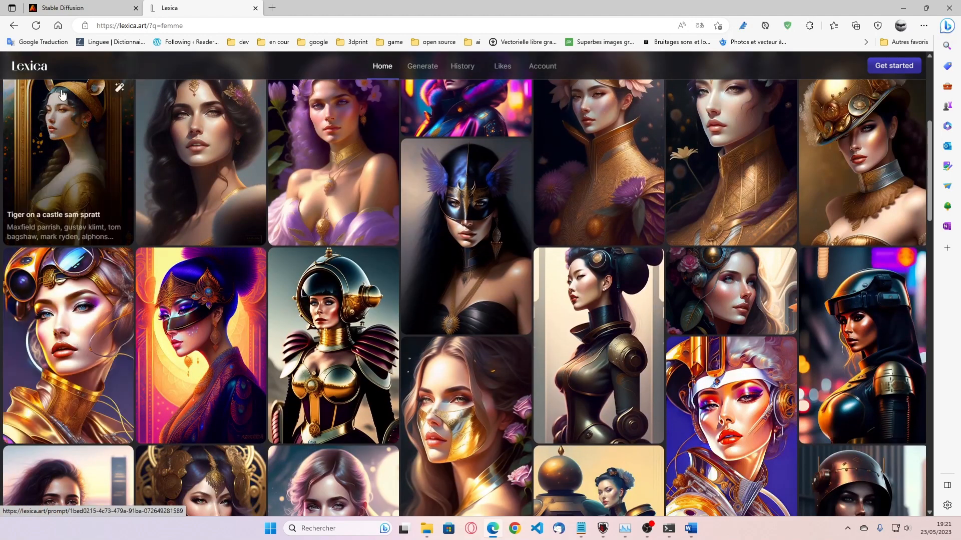
Step: Switch back to Stable Diffusion, view the generated pilot woman image enlarged and close the preview
{"action": "left_click", "coordinate": [58, 8]}
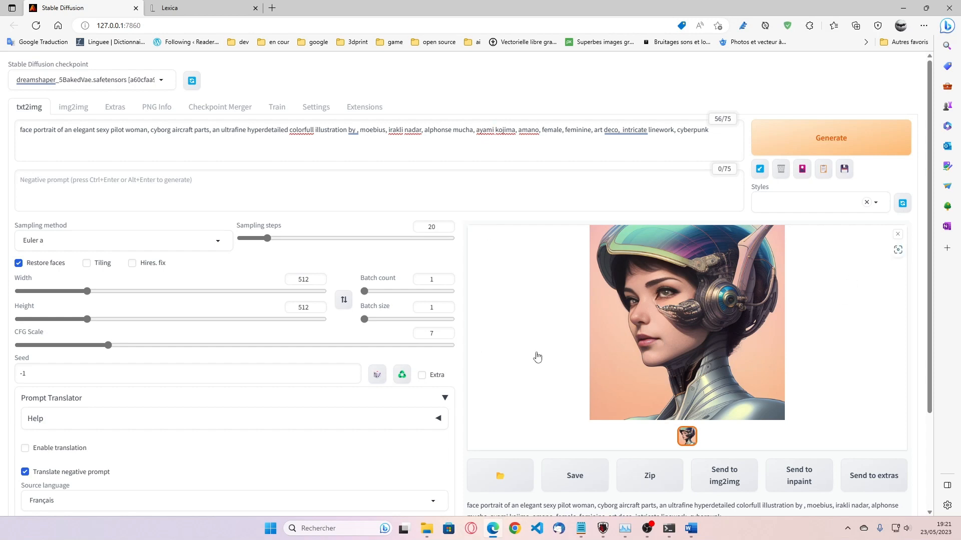
{"action": "left_click", "coordinate": [691, 314]}
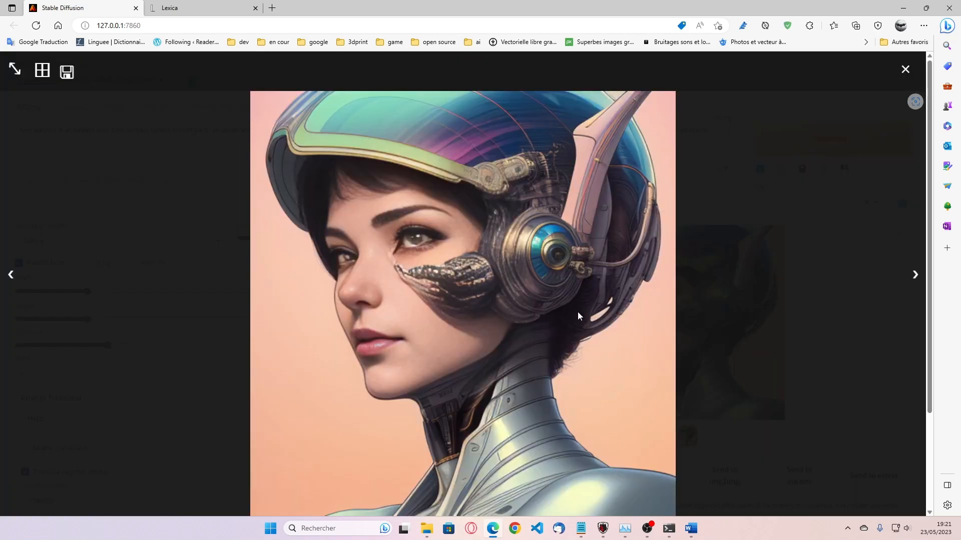
{"action": "left_click", "coordinate": [904, 69]}
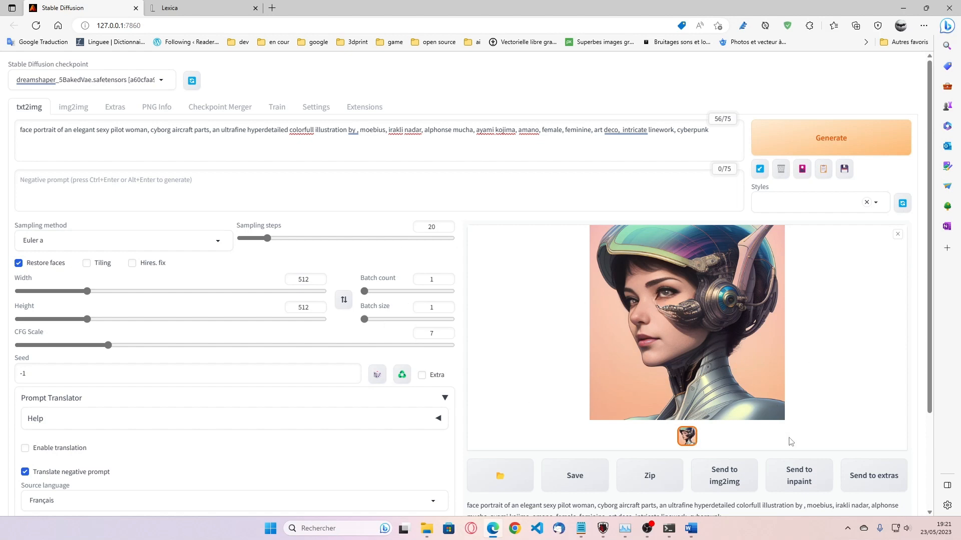
Step: Send the pilot woman image to Extras and upscale it with R-ESRGAN 4x+ as Upscaler 1
{"action": "left_click", "coordinate": [873, 485]}
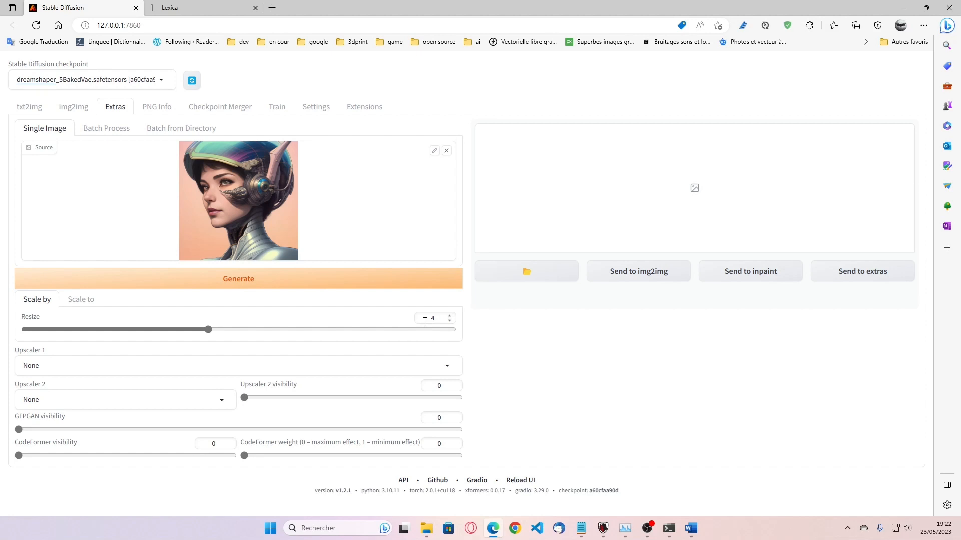
{"action": "left_click", "coordinate": [59, 370]}
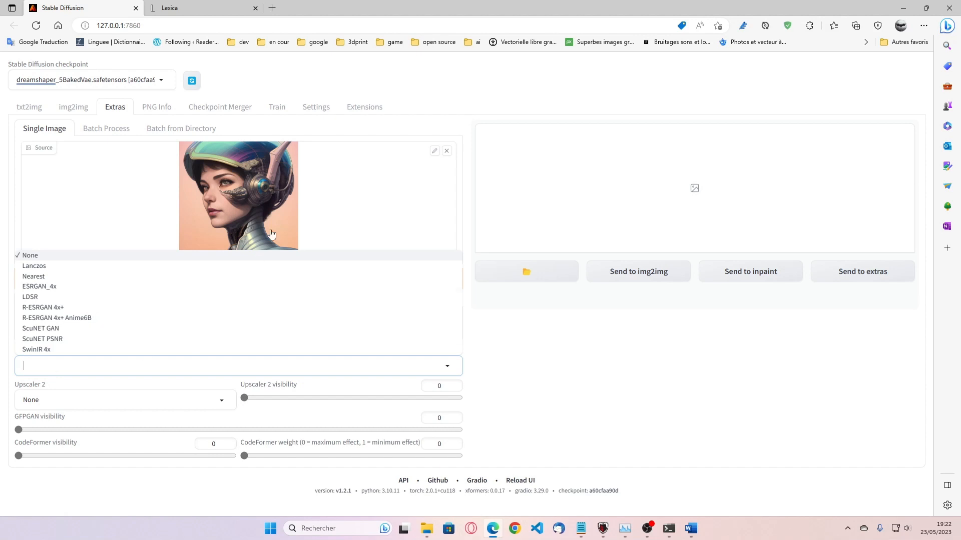
{"action": "left_click", "coordinate": [40, 307]}
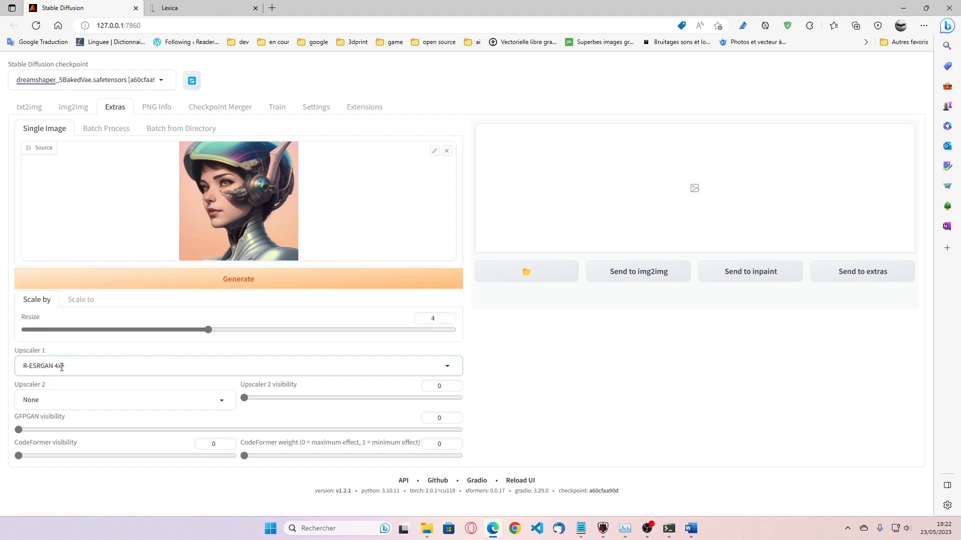
{"action": "left_click", "coordinate": [446, 369]}
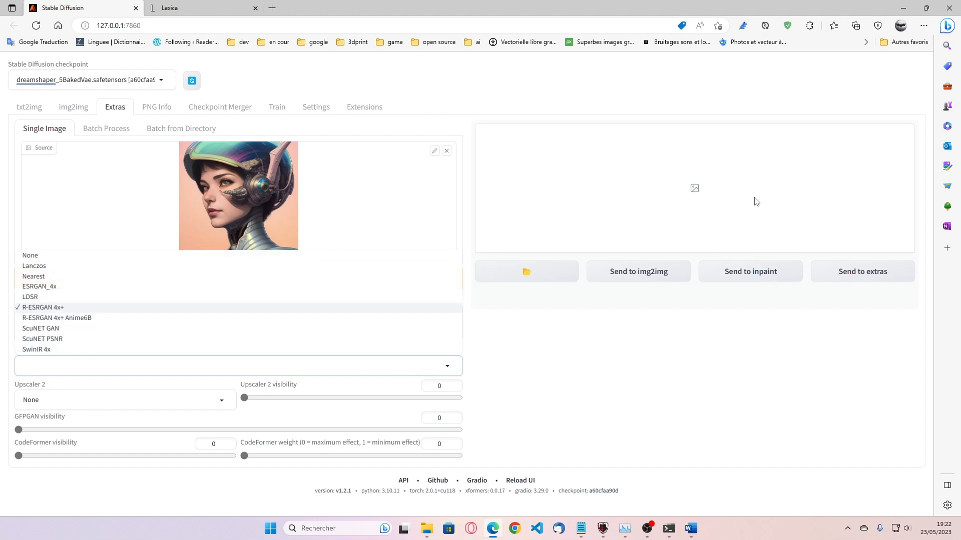
{"action": "left_click", "coordinate": [595, 403]}
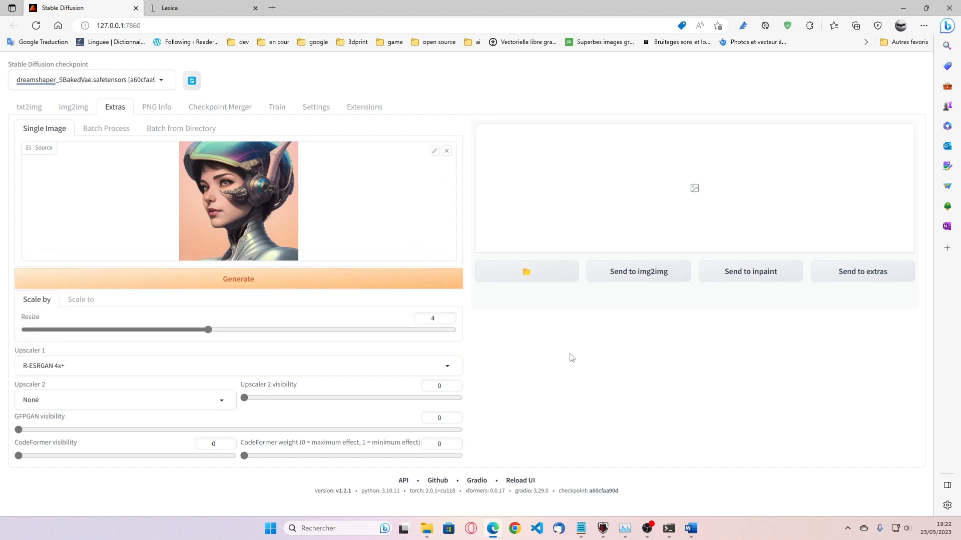
{"action": "left_click", "coordinate": [284, 287]}
Step: Open the upscaled image at full resolution, examine its details from helmet to neck and close the preview
{"action": "left_click", "coordinate": [693, 218]}
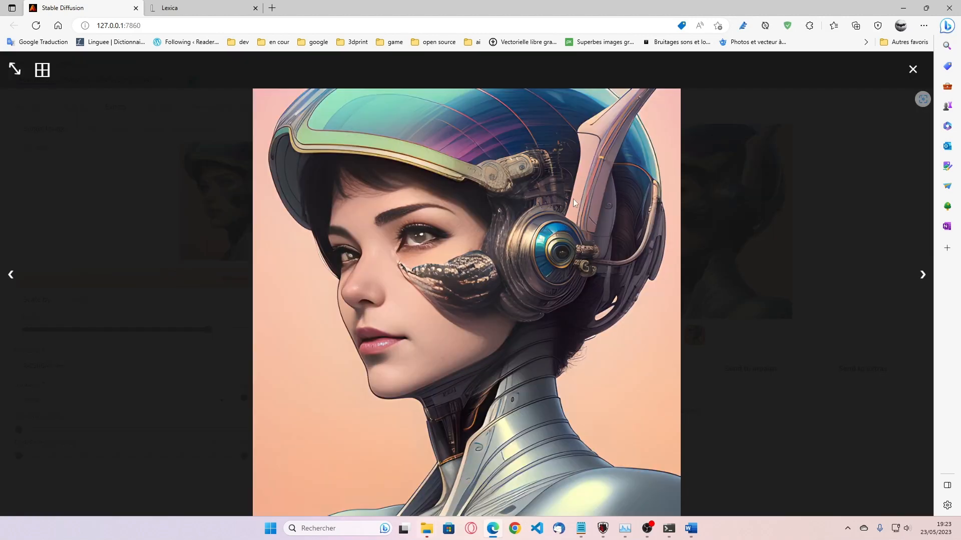
{"action": "left_click", "coordinate": [14, 69]}
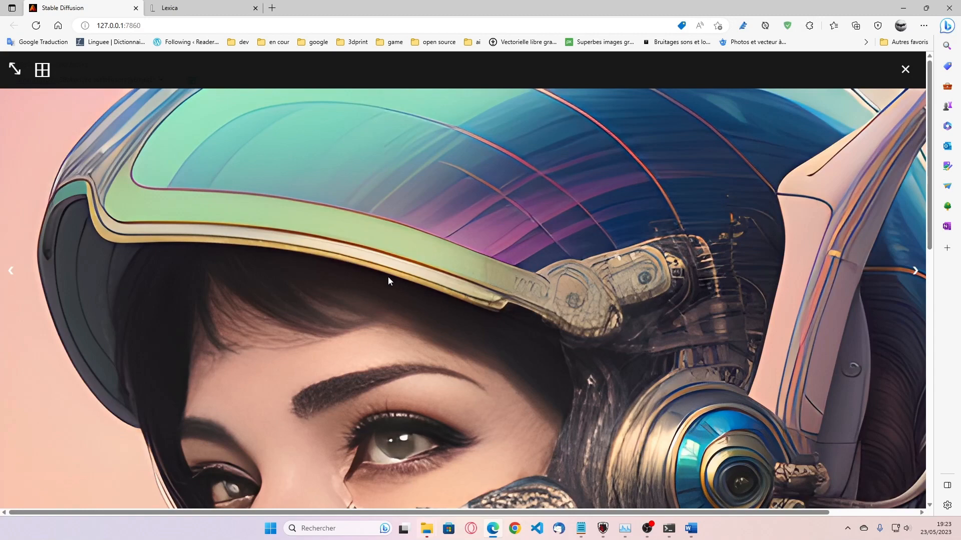
{"action": "scroll", "coordinate": [389, 278], "scroll_direction": "down", "scroll_amount": 7}
{"action": "scroll", "coordinate": [388, 277], "scroll_direction": "up", "scroll_amount": 7}
{"action": "scroll", "coordinate": [509, 298], "scroll_direction": "down", "scroll_amount": 3}
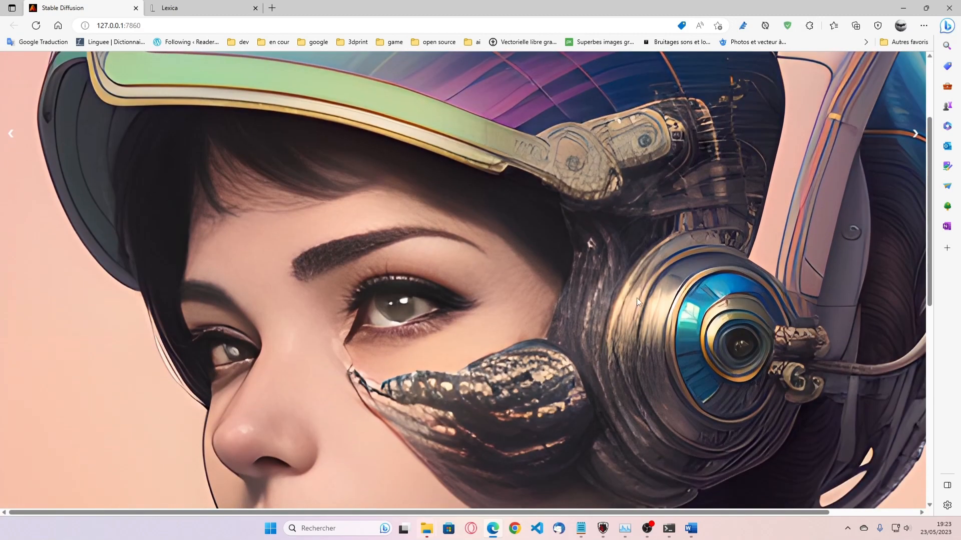
{"action": "scroll", "coordinate": [383, 317], "scroll_direction": "down", "scroll_amount": 6}
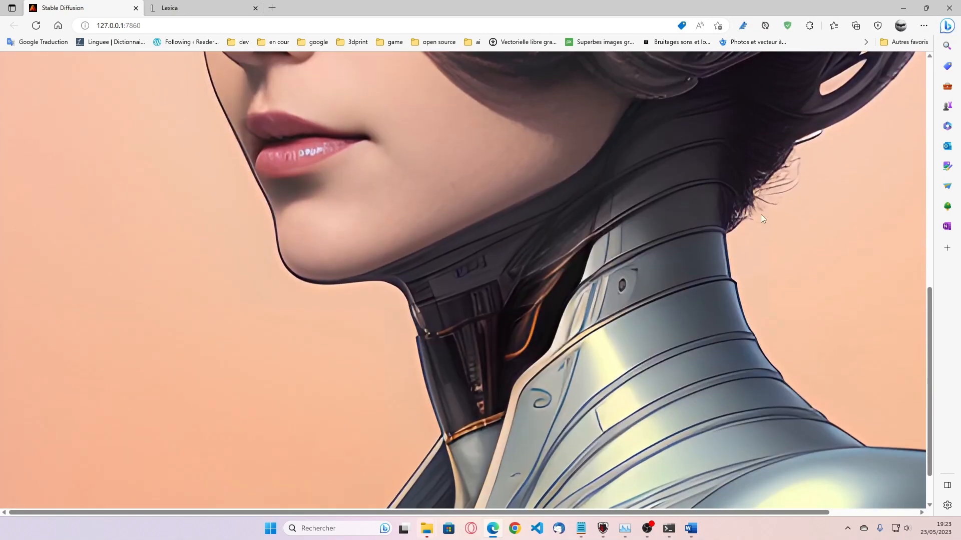
{"action": "scroll", "coordinate": [418, 264], "scroll_direction": "up", "scroll_amount": 10}
{"action": "left_click", "coordinate": [150, 197]}
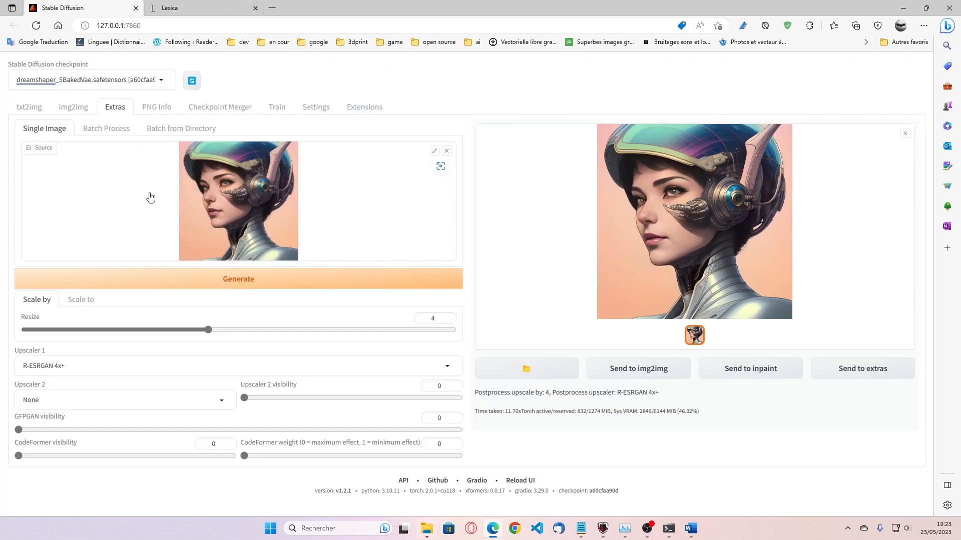
Step: Return to txt2img, examine the original pilot woman image at its actual size for comparison and close the preview
{"action": "left_click", "coordinate": [29, 107]}
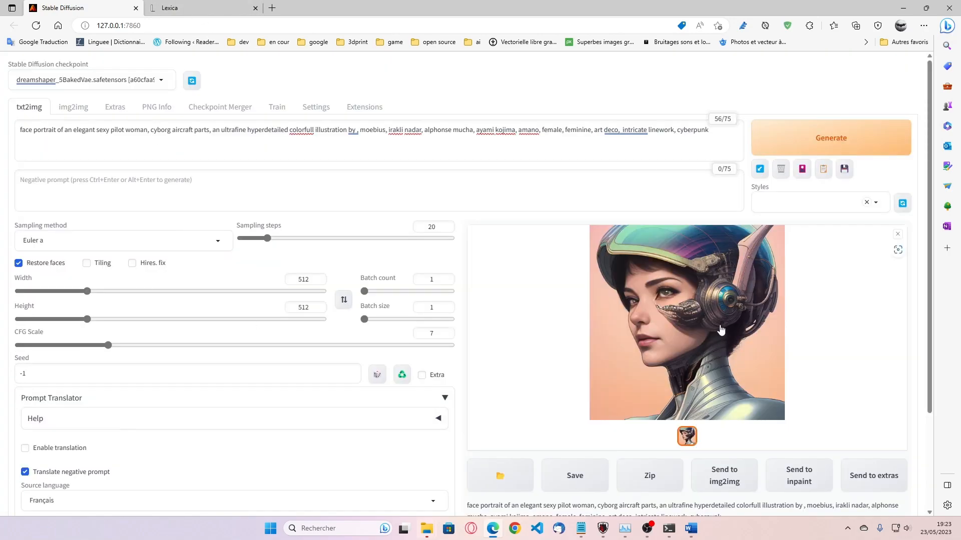
{"action": "left_click", "coordinate": [703, 341]}
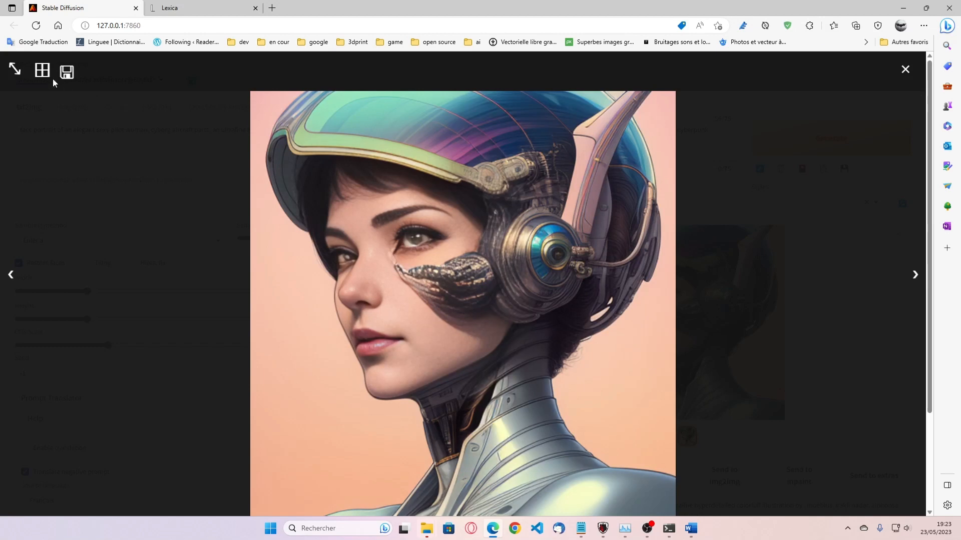
{"action": "left_click", "coordinate": [14, 70]}
{"action": "left_click", "coordinate": [13, 70]}
{"action": "left_click", "coordinate": [431, 226]}
{"action": "left_click", "coordinate": [715, 317]}
{"action": "left_click", "coordinate": [14, 70]}
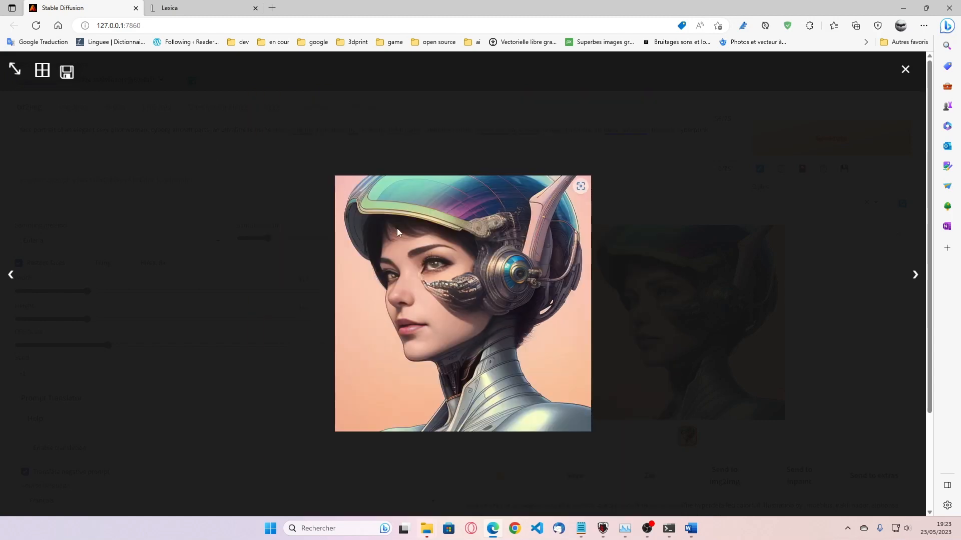
{"action": "left_click", "coordinate": [397, 228]}
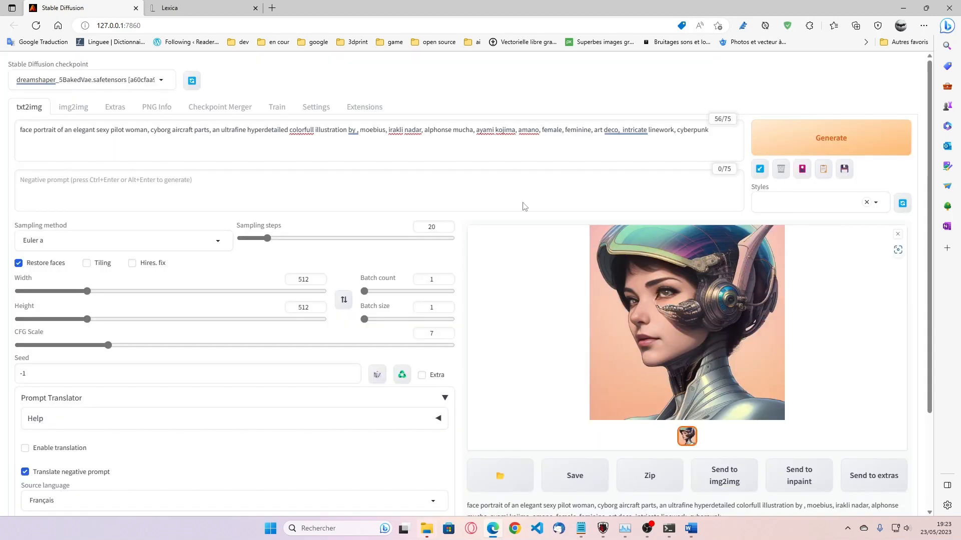